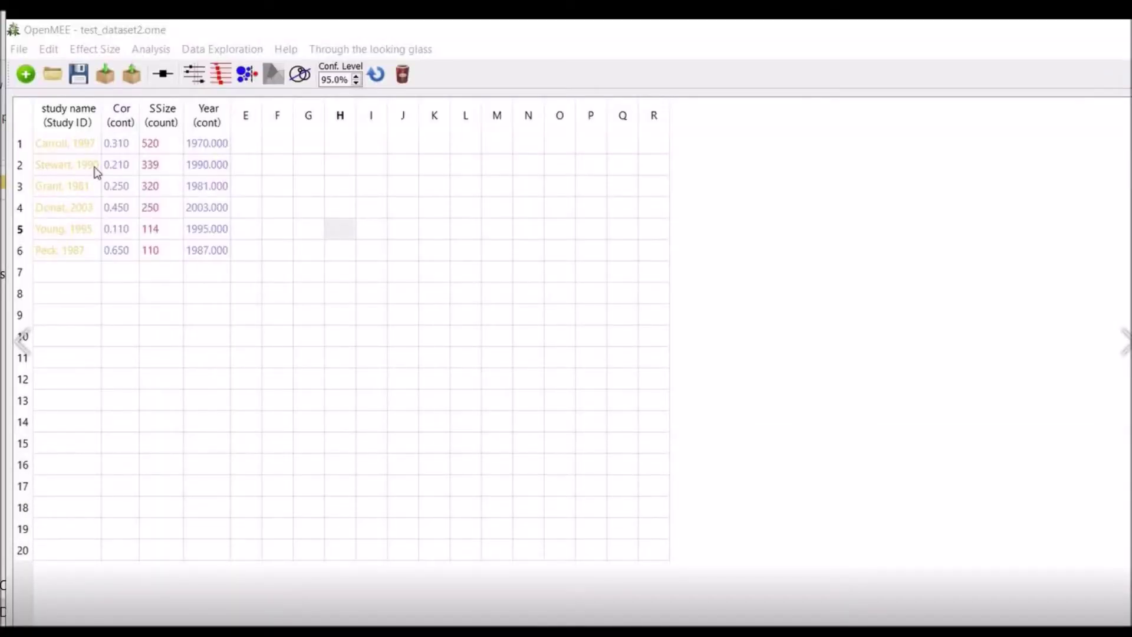
Inspect the data table's study names and the Cor and SSize columns.
{"action": "left_click", "coordinate": [20, 51]}
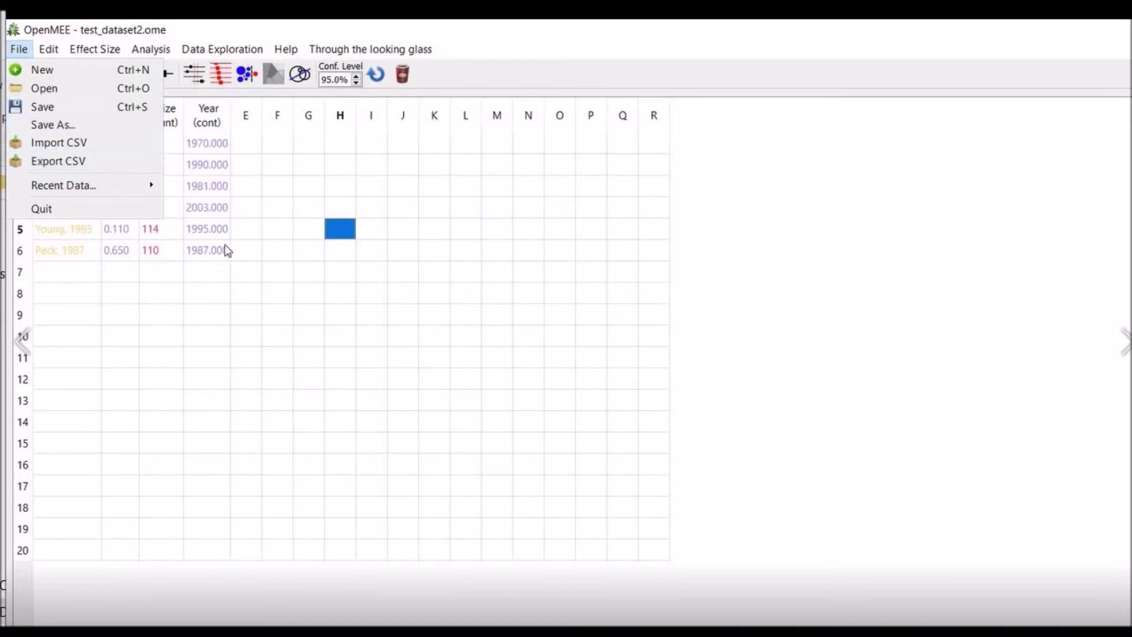
{"action": "mouse_move", "coordinate": [148, 193]}
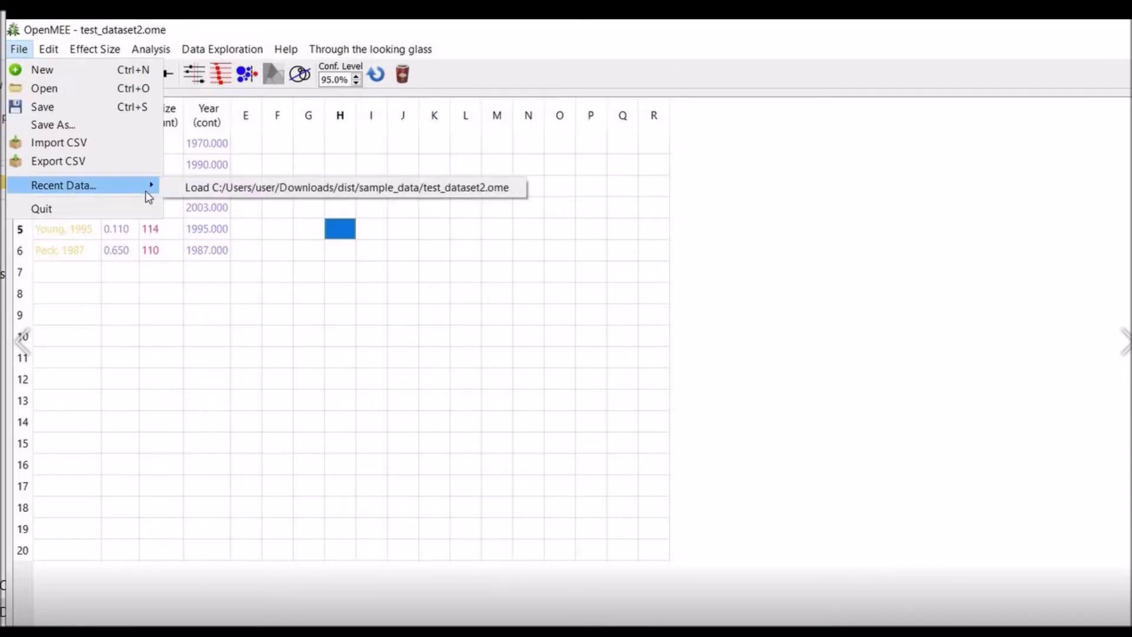
{"action": "left_click", "coordinate": [150, 278]}
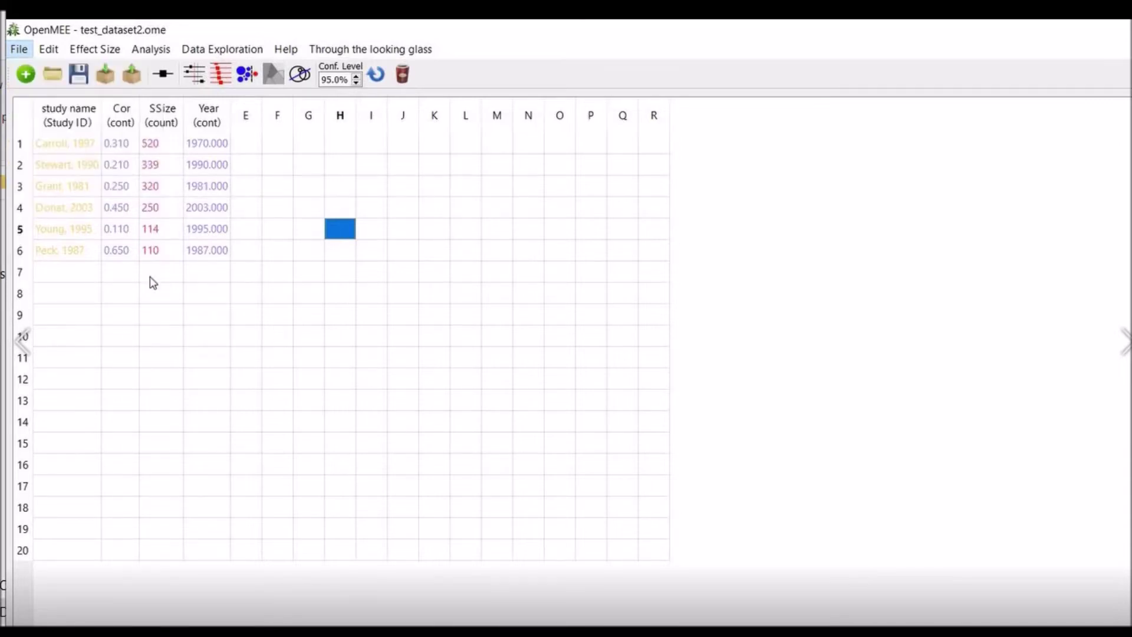
{"action": "left_click", "coordinate": [150, 278]}
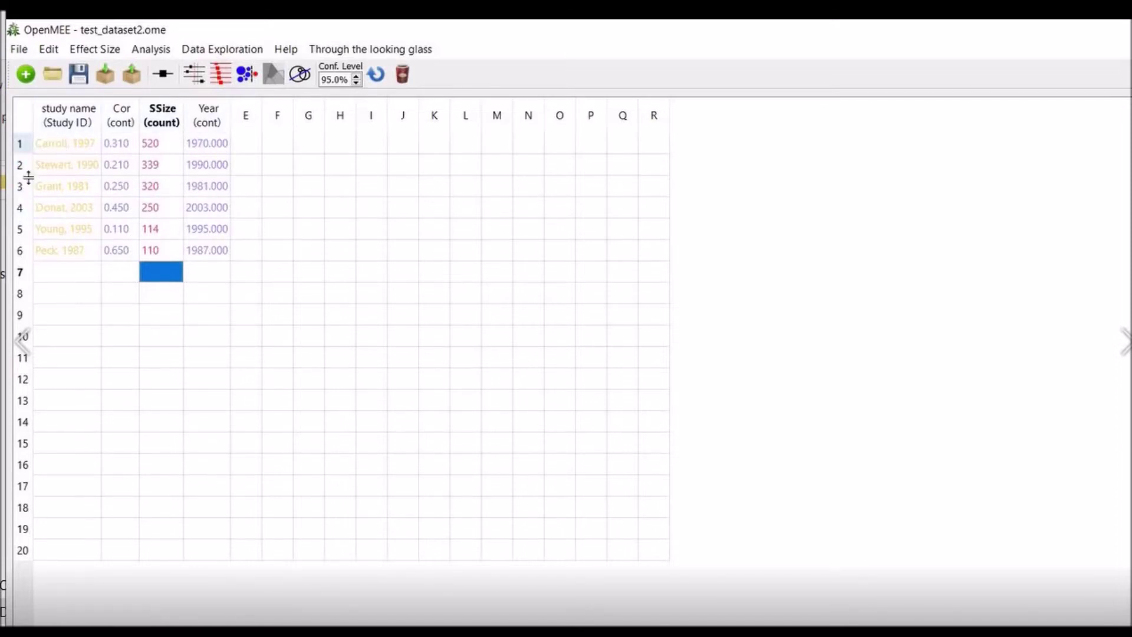
{"action": "left_click", "coordinate": [62, 252]}
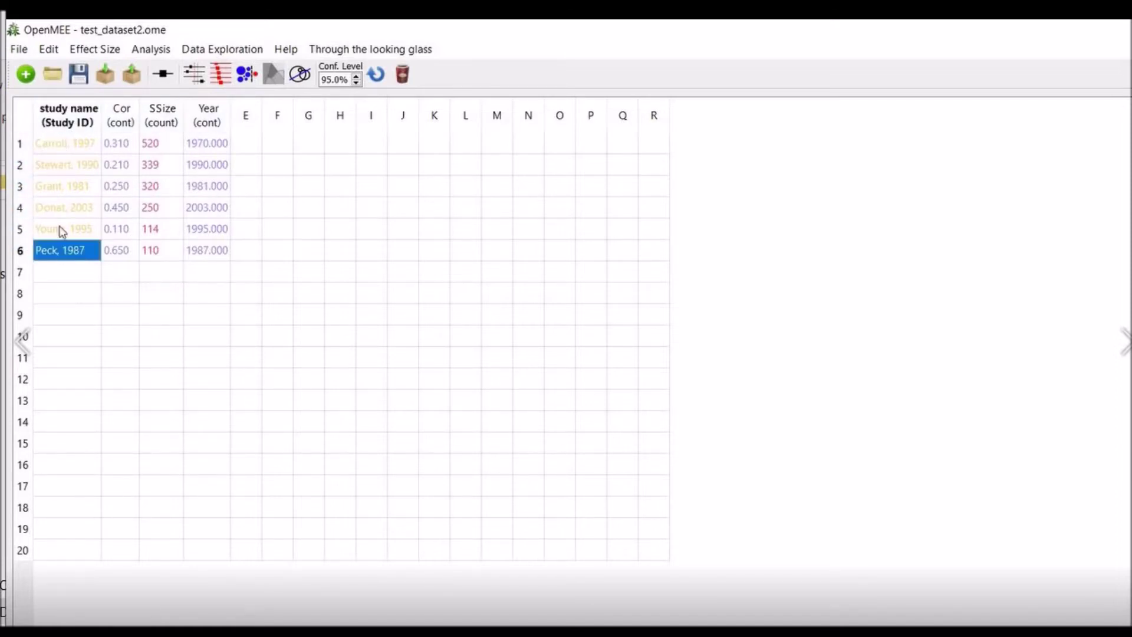
{"action": "left_click", "coordinate": [53, 144]}
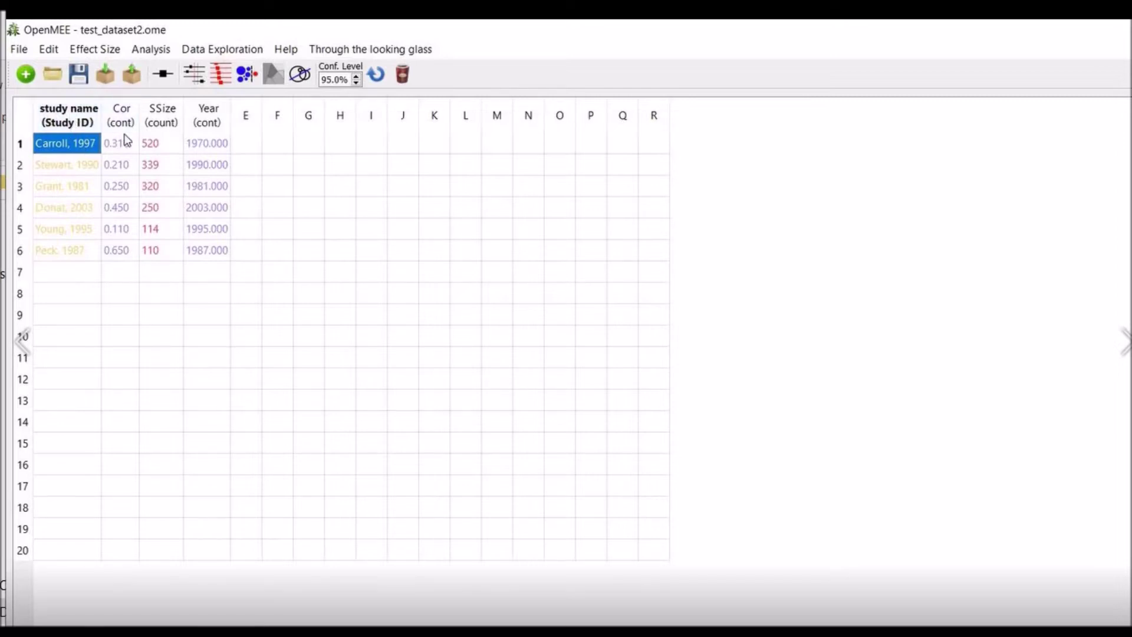
{"action": "left_click", "coordinate": [120, 115]}
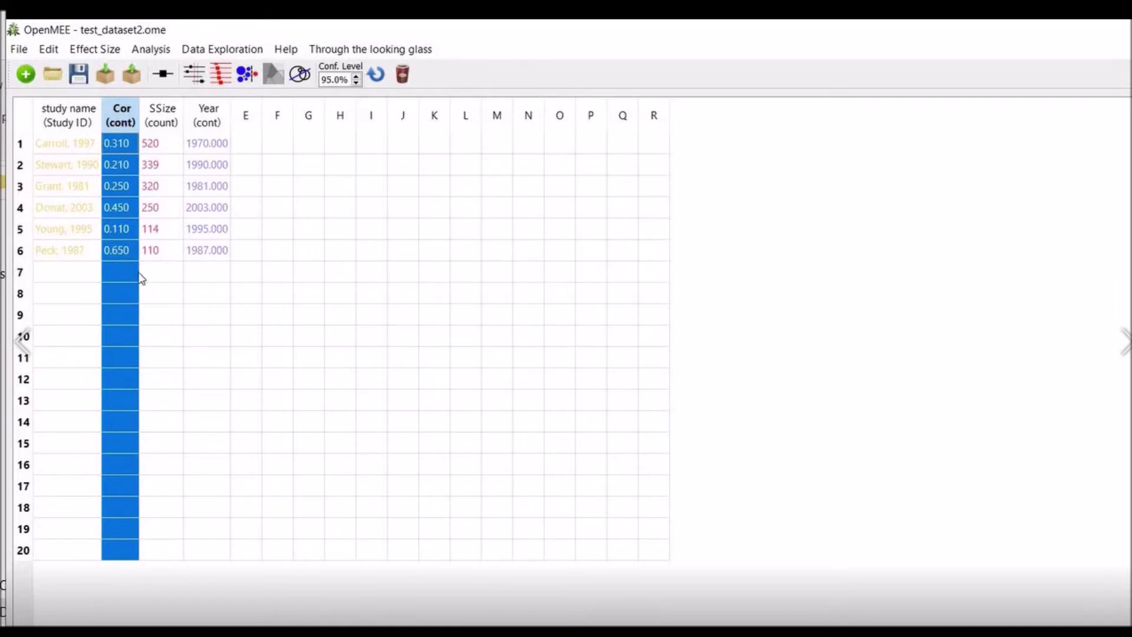
{"action": "left_click", "coordinate": [169, 122]}
Review sample sizes 520, 339, 320, 250, 114, 110 and Year values for rows 1–6.
{"action": "left_click", "coordinate": [150, 147]}
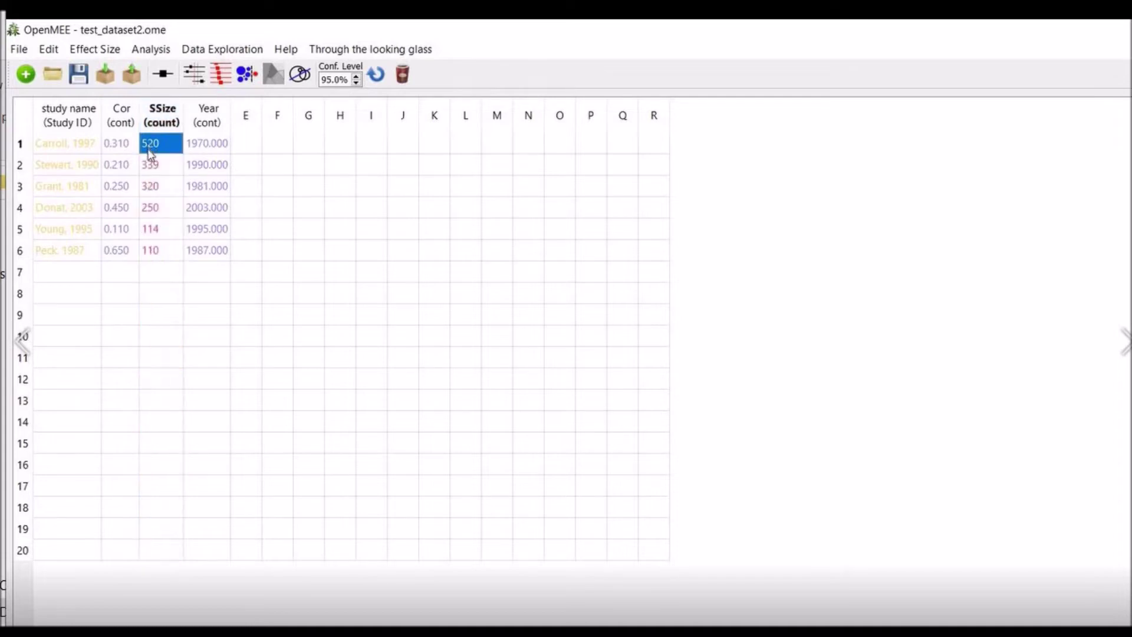
{"action": "left_click", "coordinate": [150, 165]}
{"action": "left_click", "coordinate": [152, 188]}
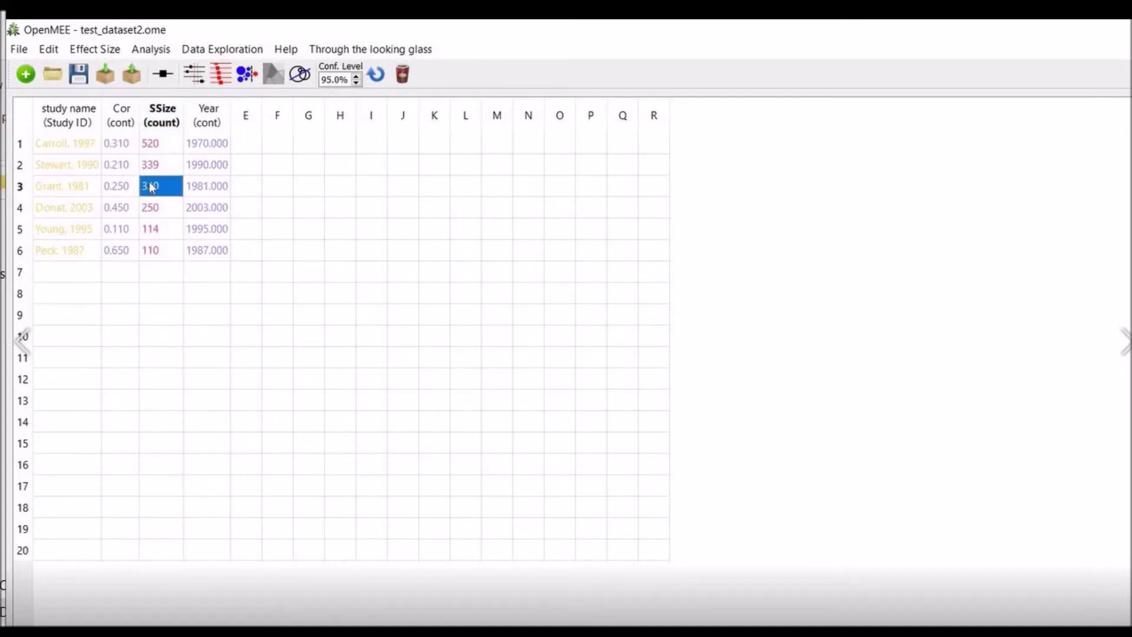
{"action": "left_click", "coordinate": [155, 211]}
{"action": "left_click", "coordinate": [157, 229]}
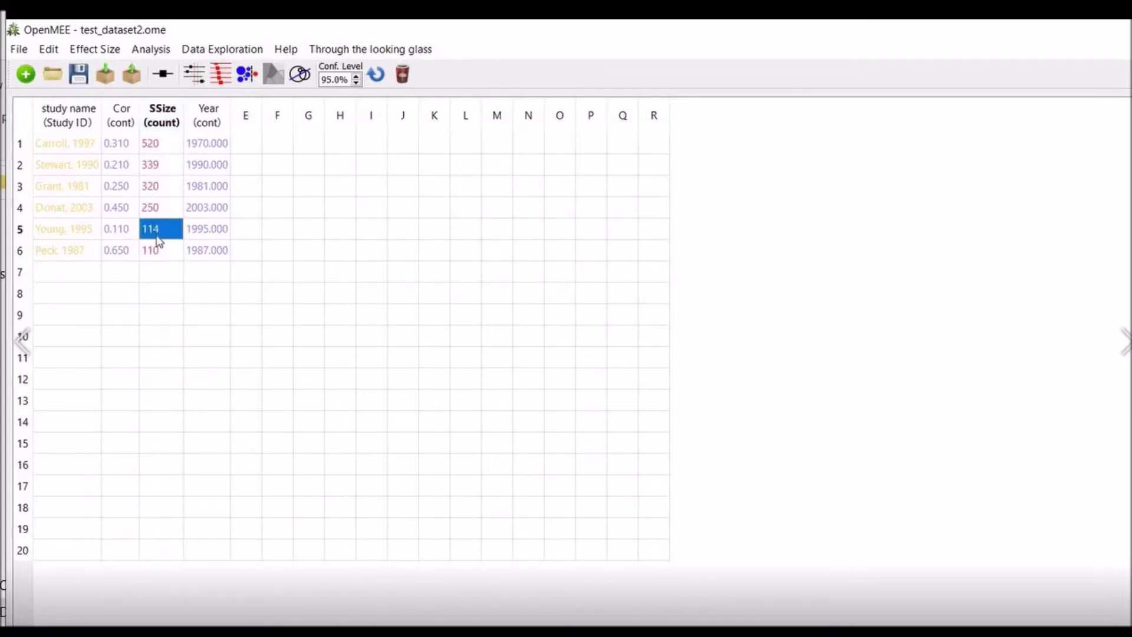
{"action": "left_click", "coordinate": [156, 250]}
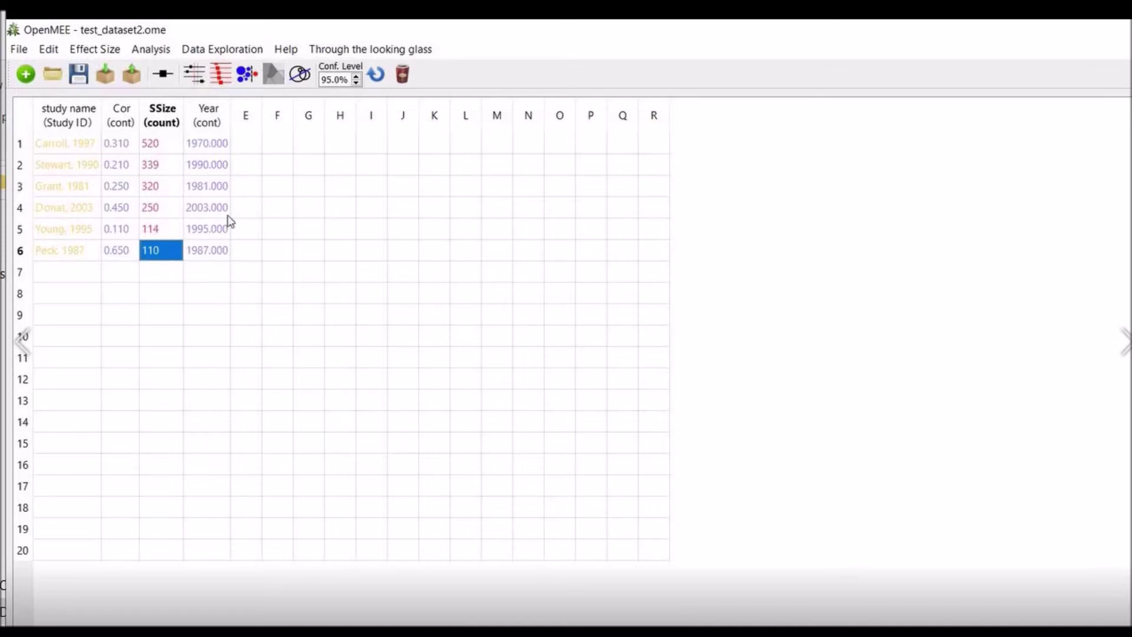
{"action": "left_click", "coordinate": [213, 147]}
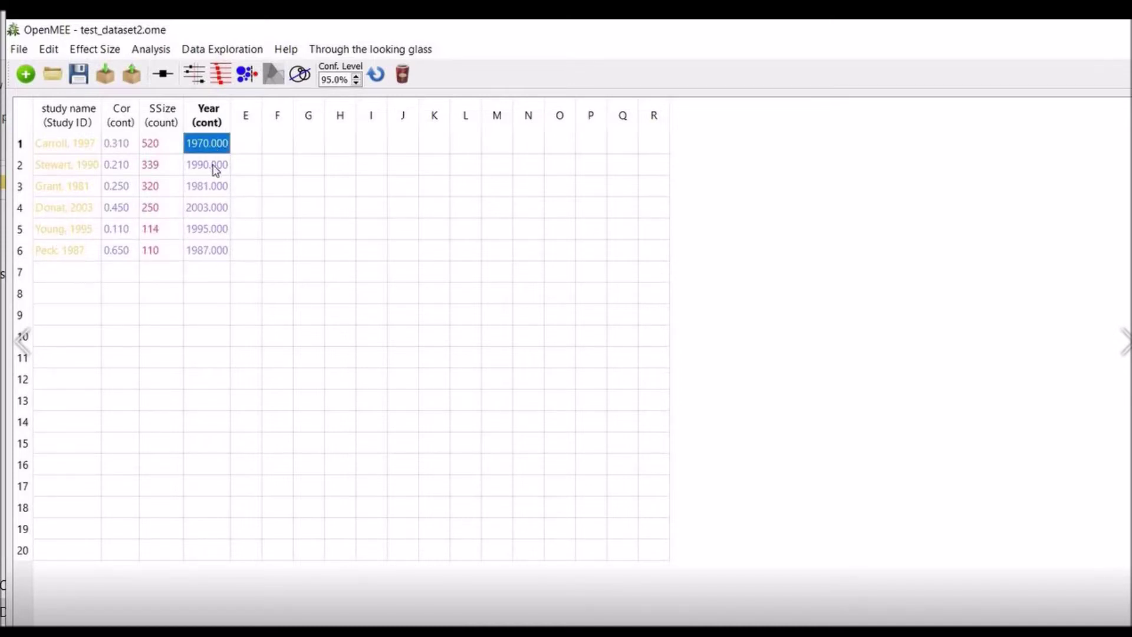
{"action": "left_click", "coordinate": [214, 167]}
{"action": "left_click", "coordinate": [210, 190]}
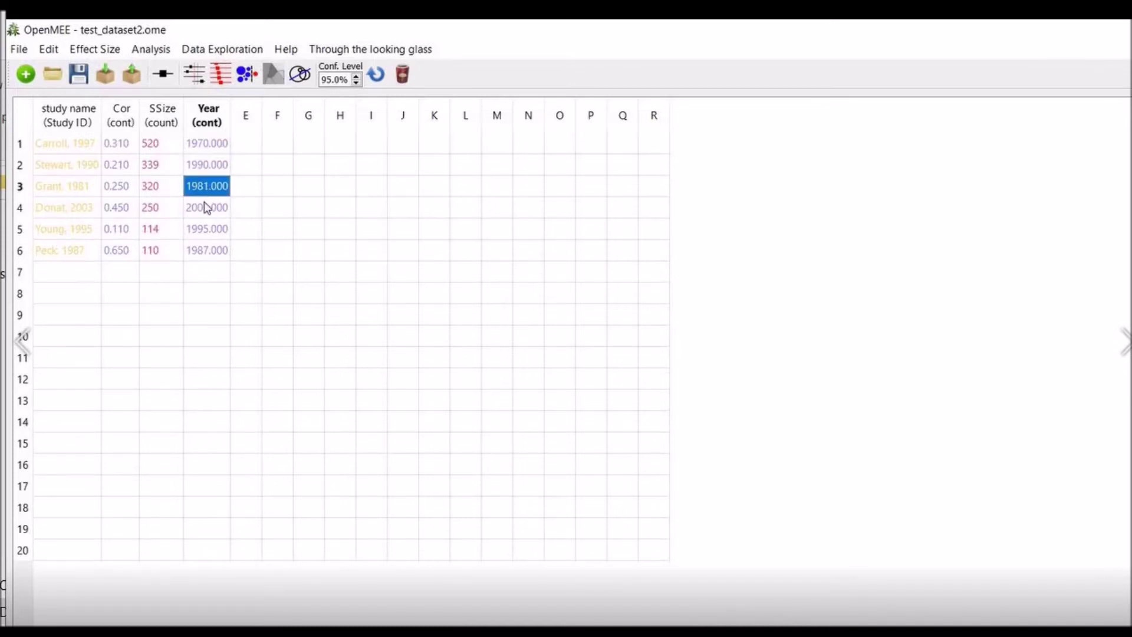
{"action": "left_click", "coordinate": [204, 206]}
{"action": "left_click", "coordinate": [206, 229]}
{"action": "left_click", "coordinate": [205, 250]}
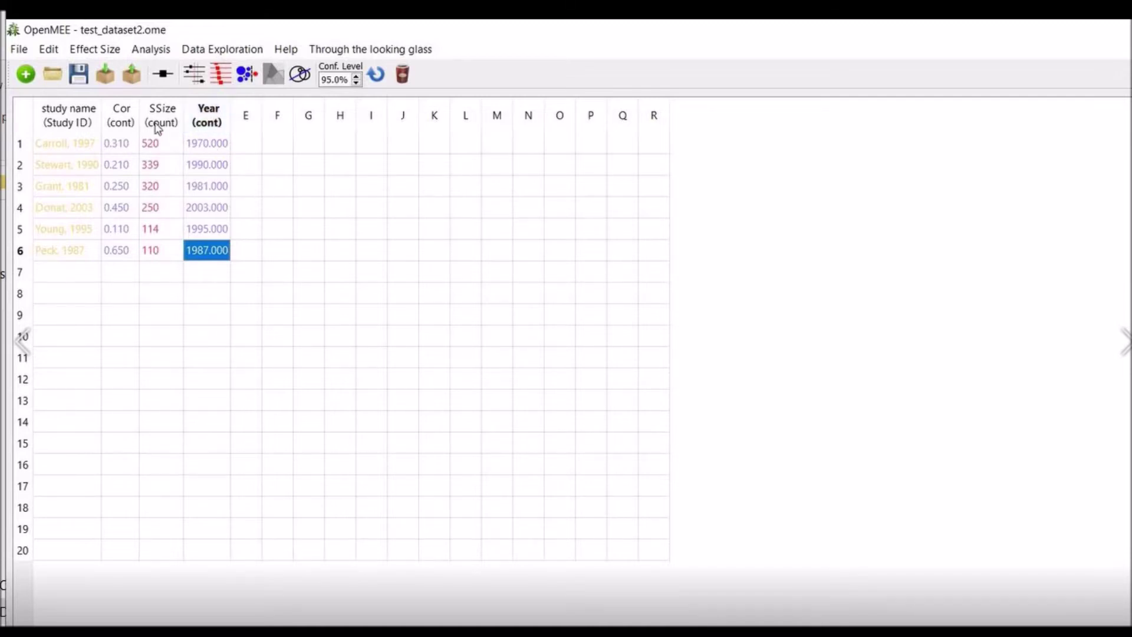
Start Calculate Effect Size with correlation coefficients and Fisher's Z-transform.
{"action": "left_click", "coordinate": [95, 52]}
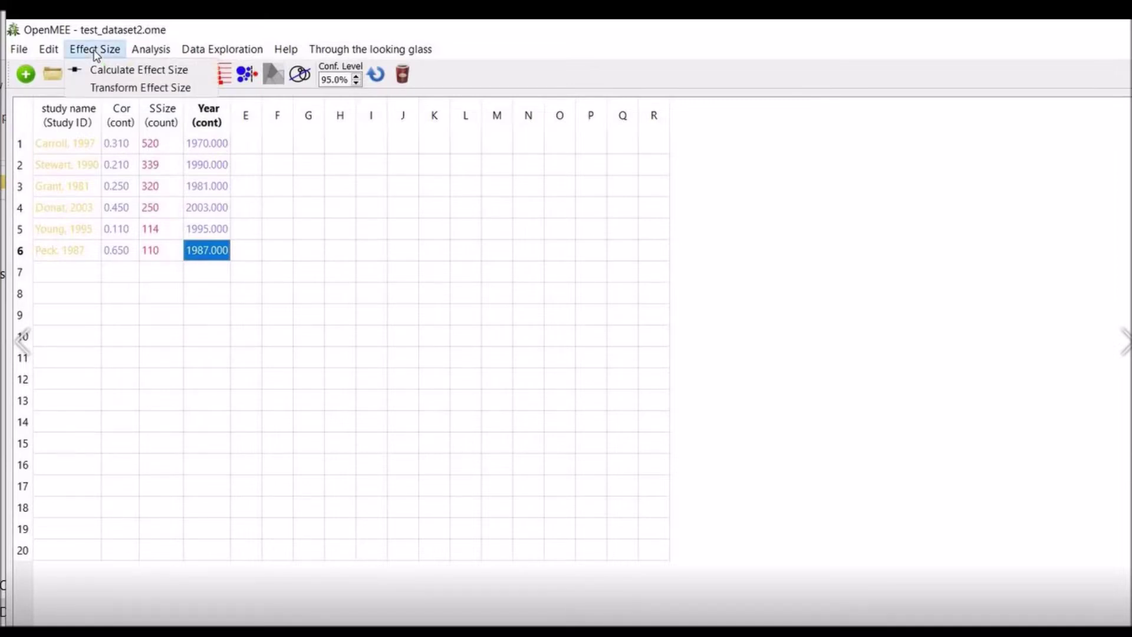
{"action": "left_click", "coordinate": [134, 68]}
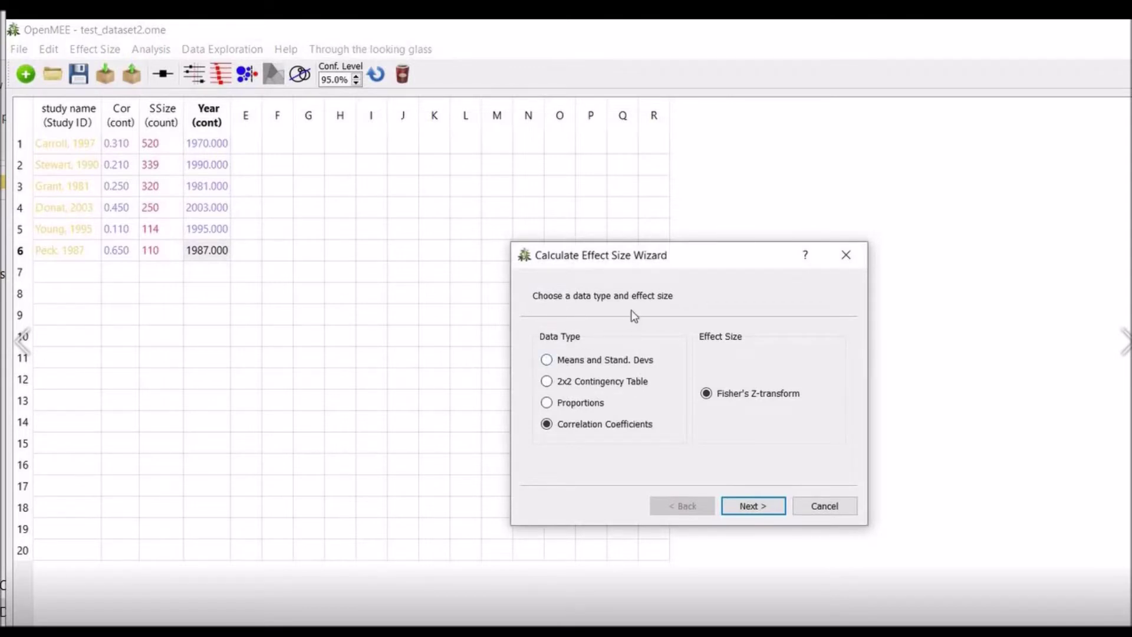
{"action": "left_click", "coordinate": [546, 359]}
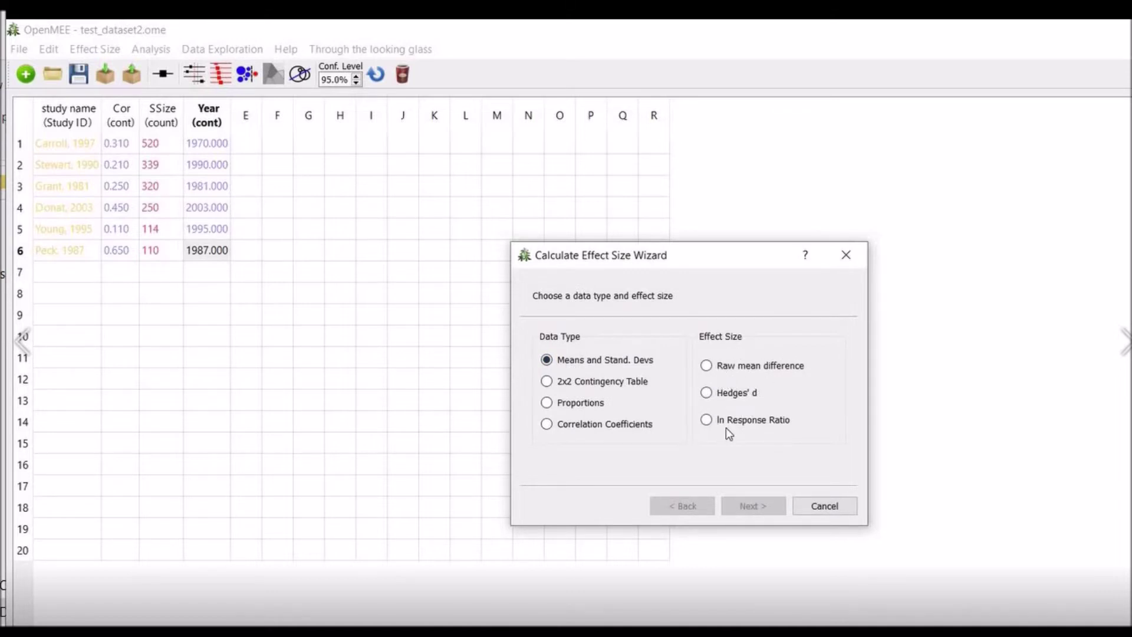
{"action": "left_click", "coordinate": [545, 381]}
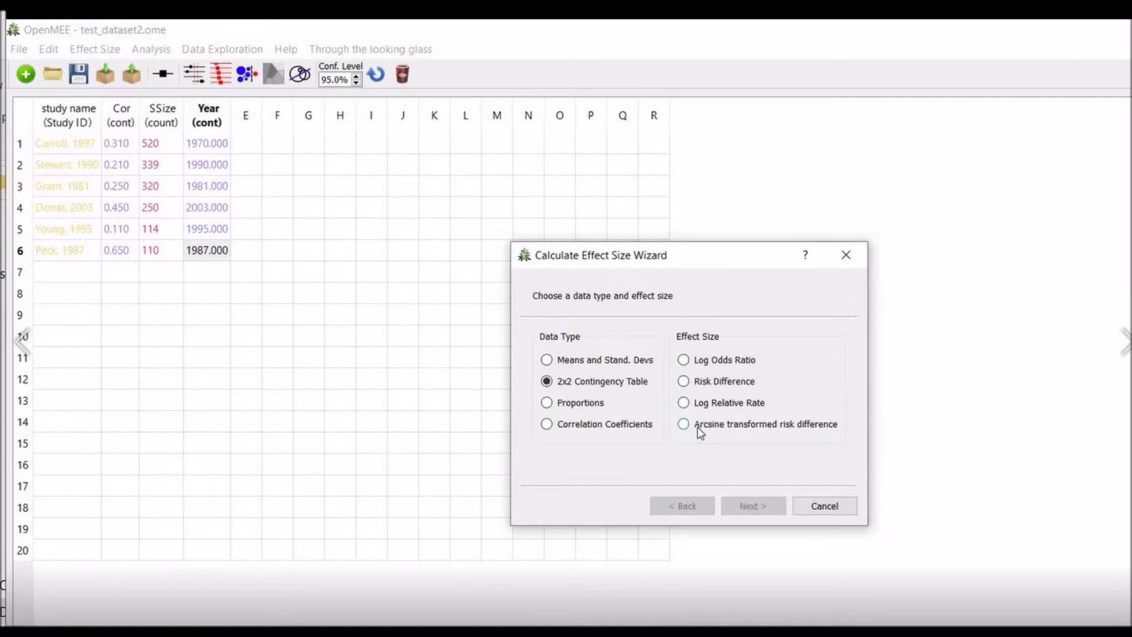
{"action": "left_click", "coordinate": [547, 402]}
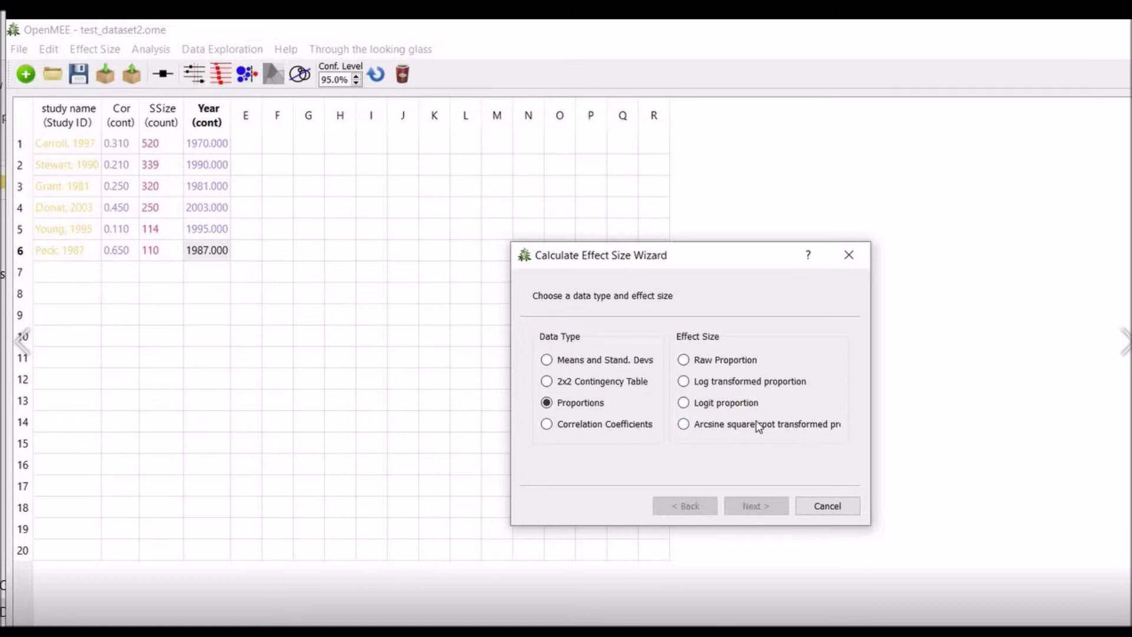
{"action": "left_click", "coordinate": [547, 425]}
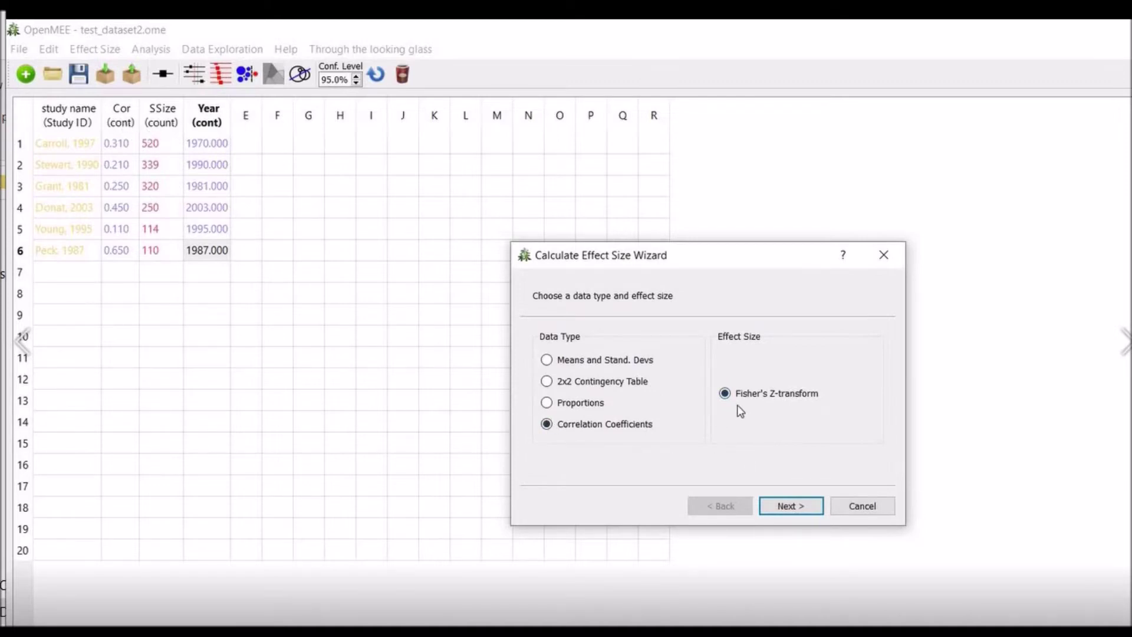
{"action": "left_click", "coordinate": [781, 507]}
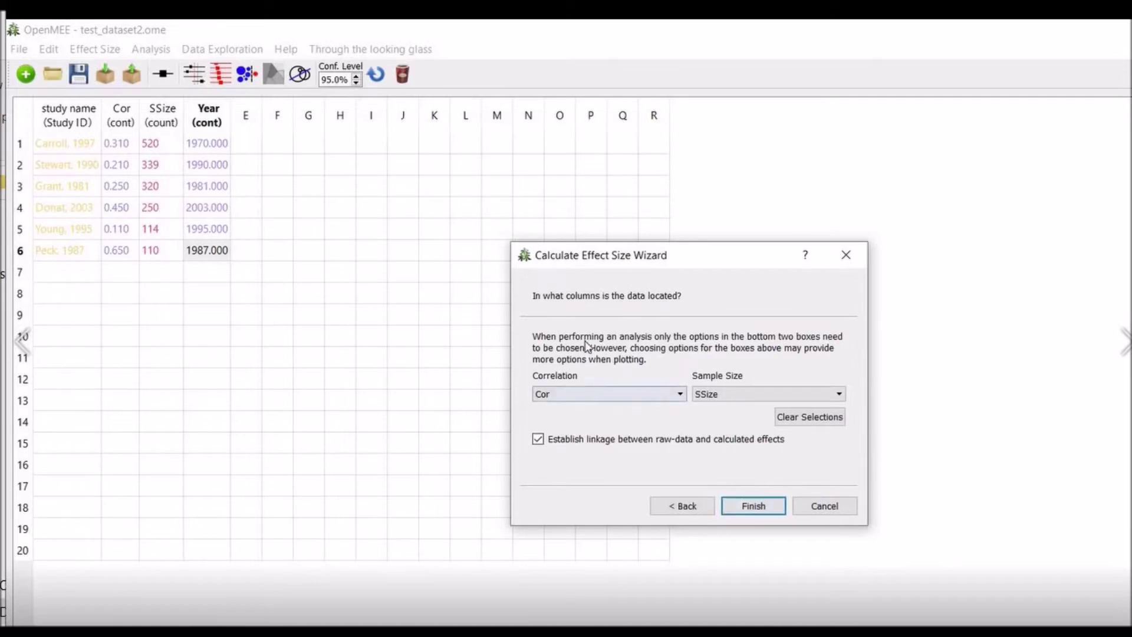
Map Cor as correlation and SSize as sample size, then compute Zr and Var(Zr).
{"action": "left_click", "coordinate": [681, 398]}
{"action": "left_click", "coordinate": [678, 418]}
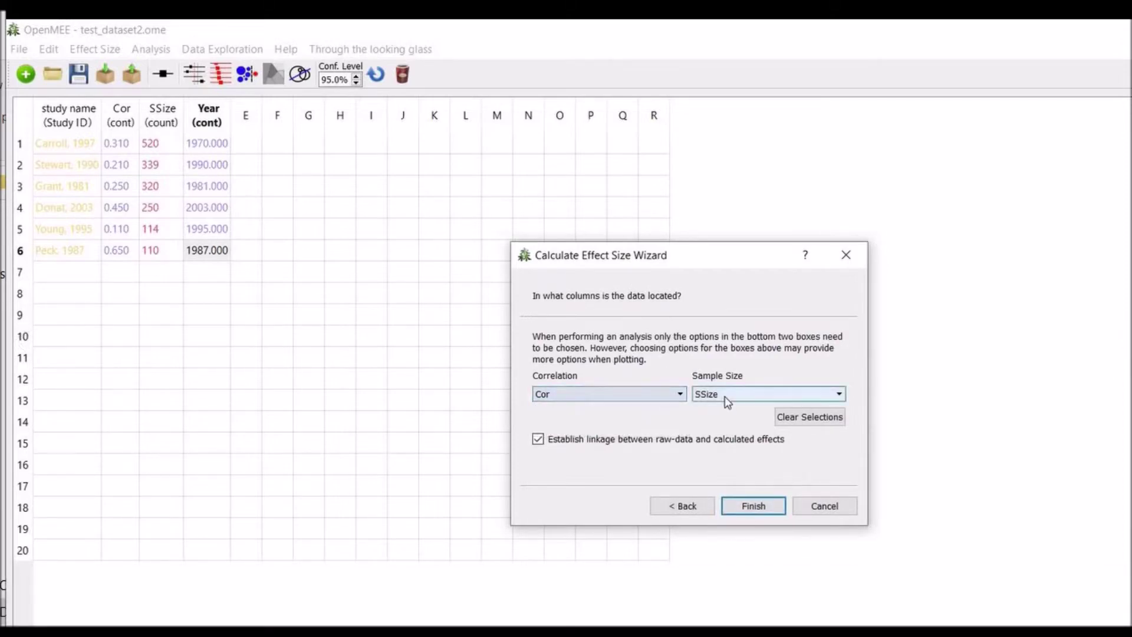
{"action": "left_click", "coordinate": [725, 399]}
{"action": "left_click", "coordinate": [730, 420]}
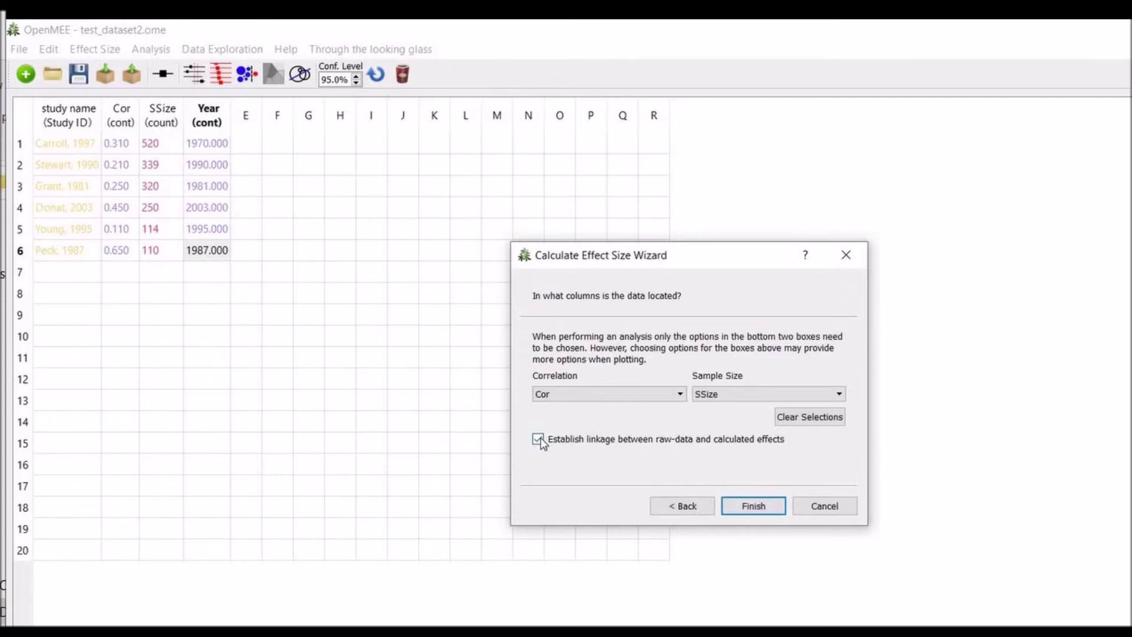
{"action": "left_click", "coordinate": [745, 507]}
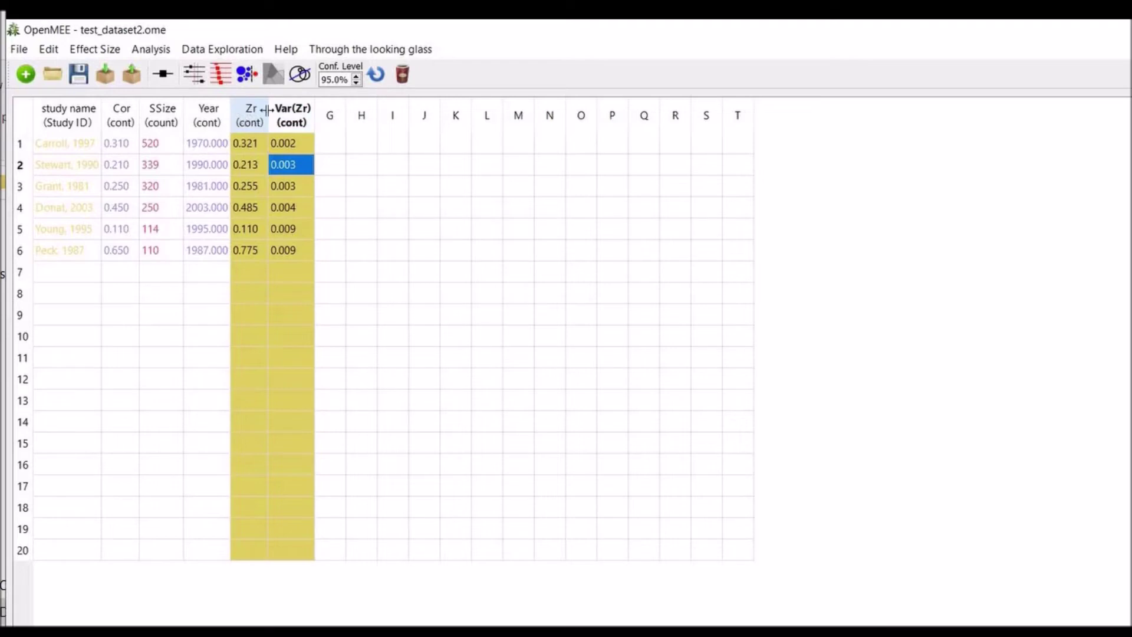
Deselect the new Zr columns and bring up the Analysis menu.
{"action": "left_click", "coordinate": [368, 170]}
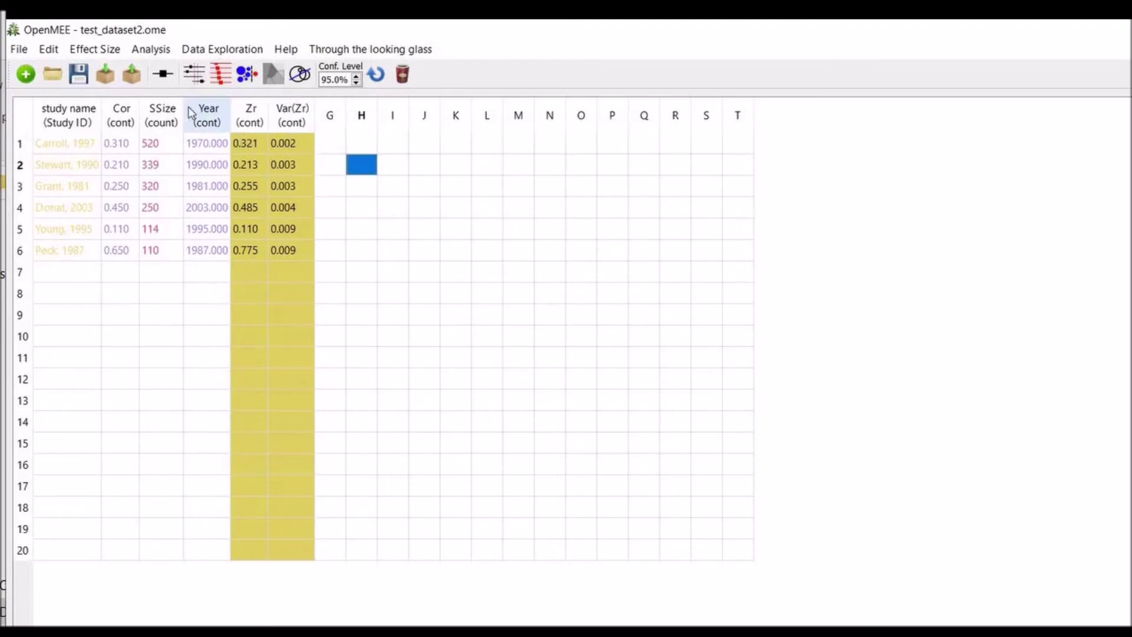
{"action": "left_click", "coordinate": [157, 51]}
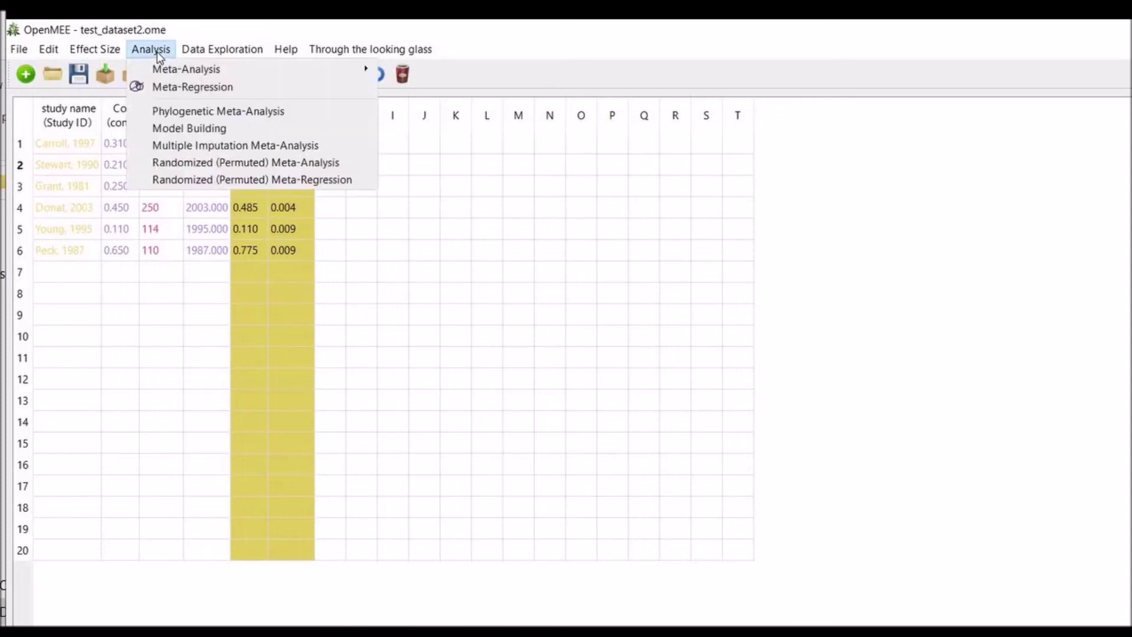
Start a Meta-Regression using correlation coefficients as the data type.
{"action": "left_click", "coordinate": [192, 85]}
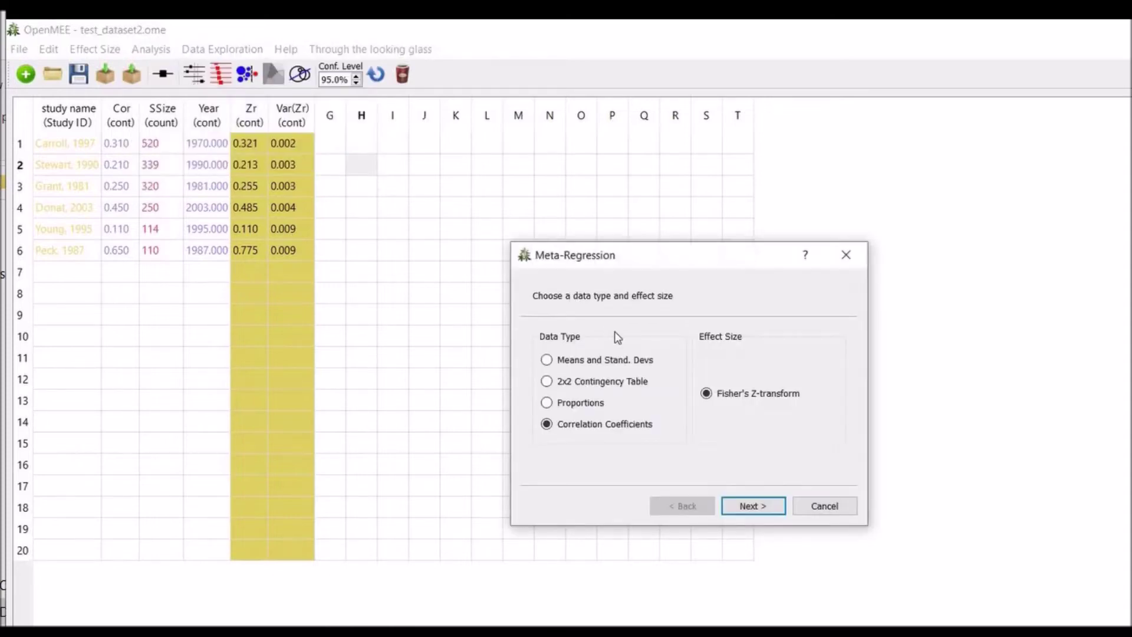
{"action": "left_click", "coordinate": [546, 360]}
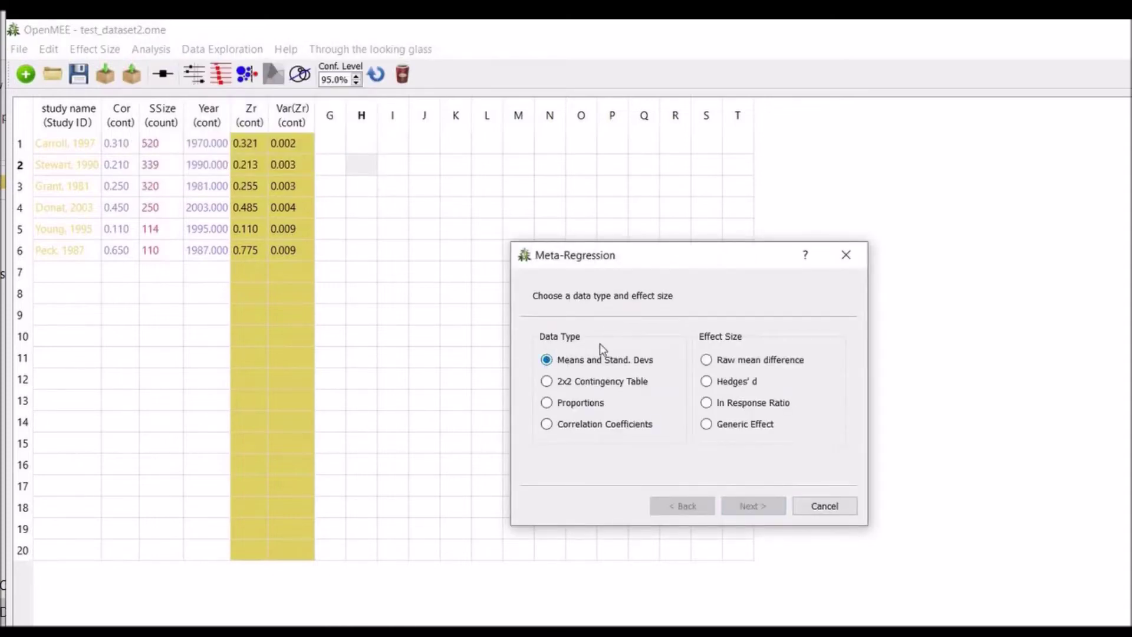
{"action": "left_click", "coordinate": [546, 424]}
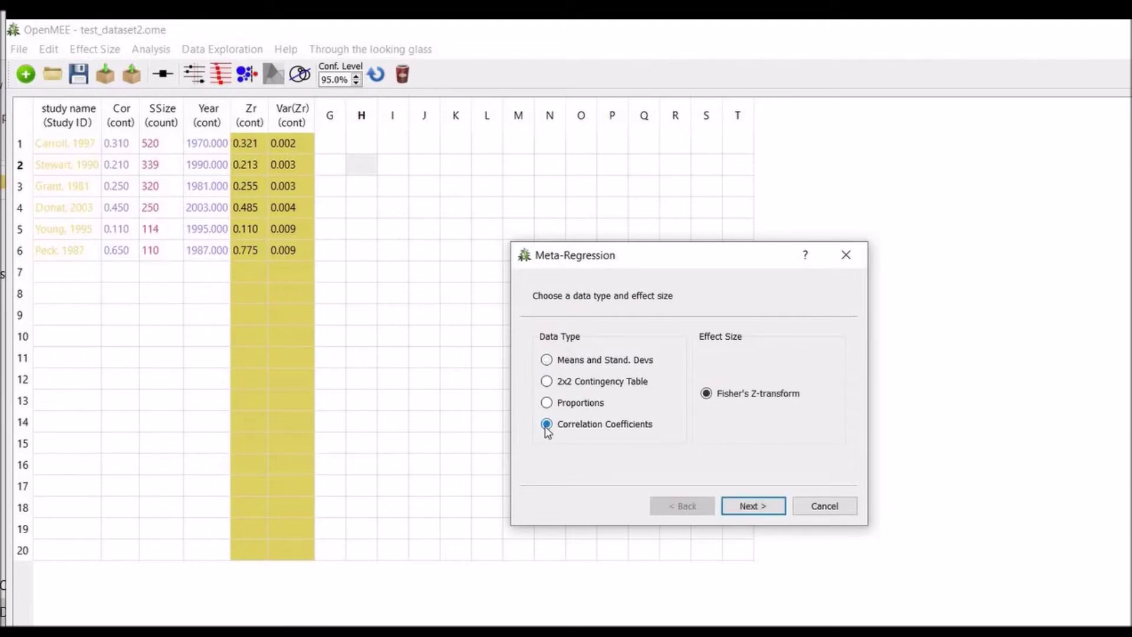
{"action": "left_click", "coordinate": [748, 507]}
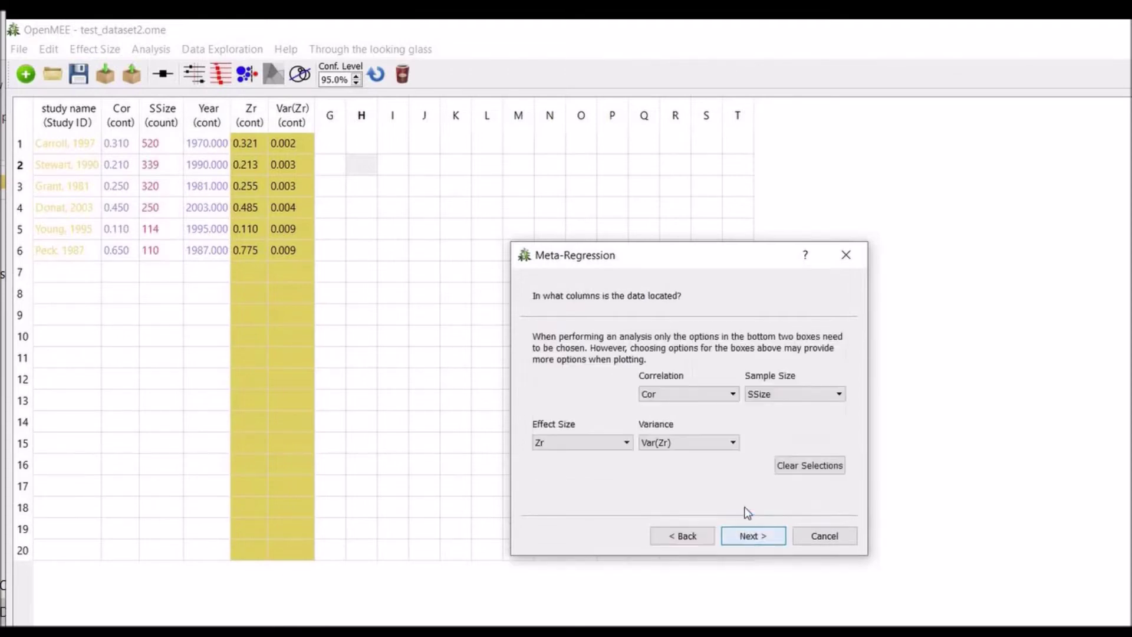
Map Correlation to Cor, Sample Size to SSize, Effect Size to Zr, Variance to Var(Zr).
{"action": "left_click", "coordinate": [733, 394]}
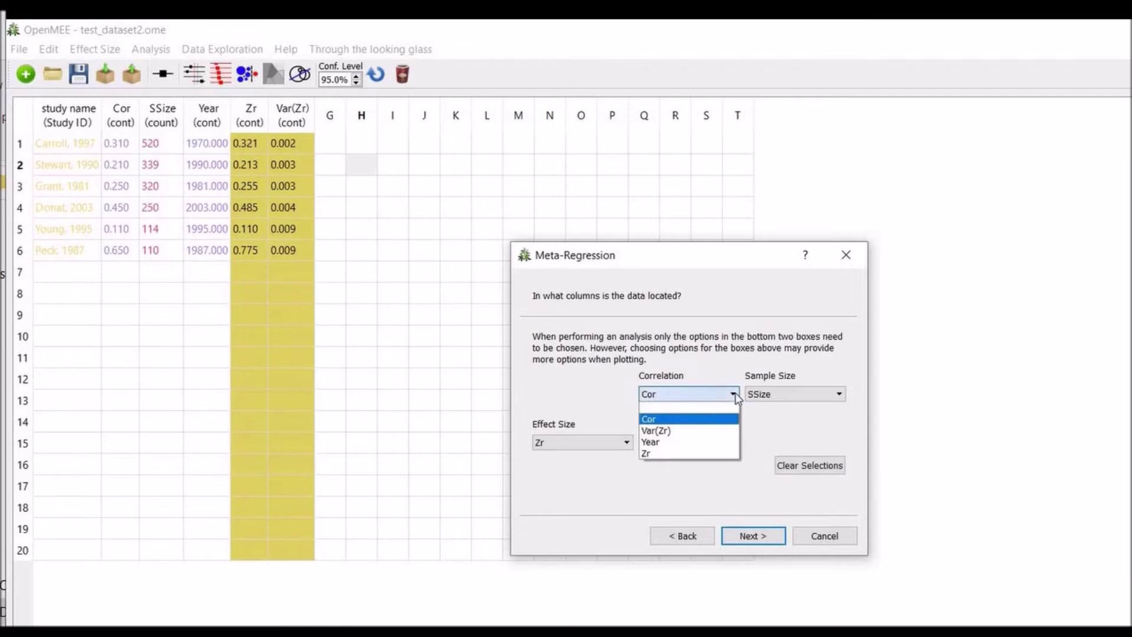
{"action": "left_click", "coordinate": [701, 419]}
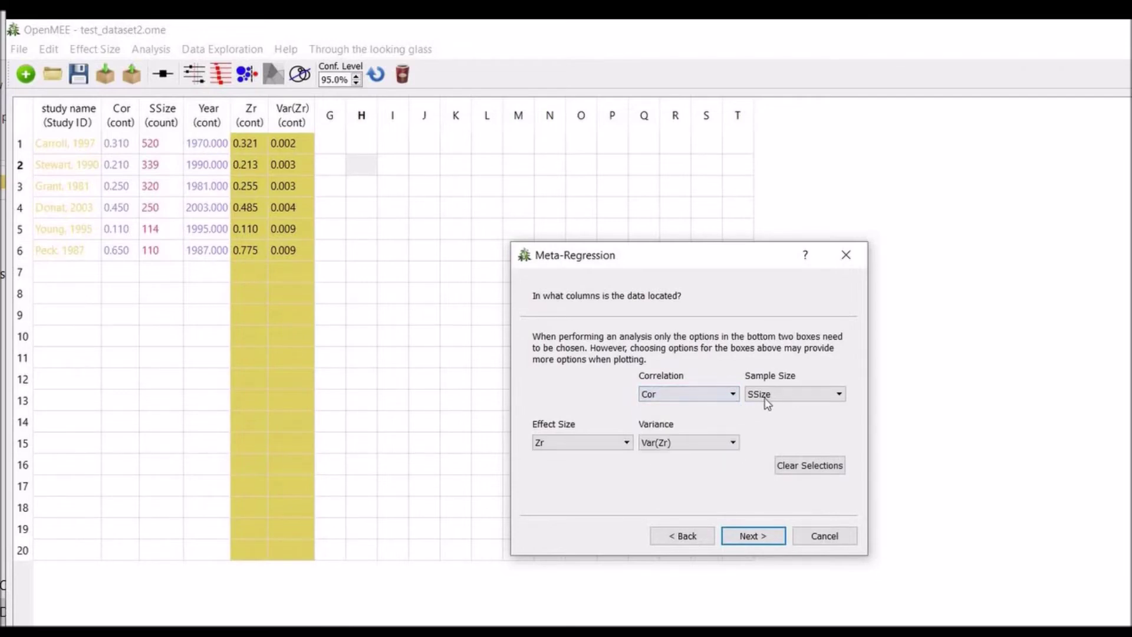
{"action": "left_click", "coordinate": [798, 394]}
{"action": "left_click", "coordinate": [766, 418]}
{"action": "left_click", "coordinate": [613, 451]}
{"action": "left_click", "coordinate": [590, 464]}
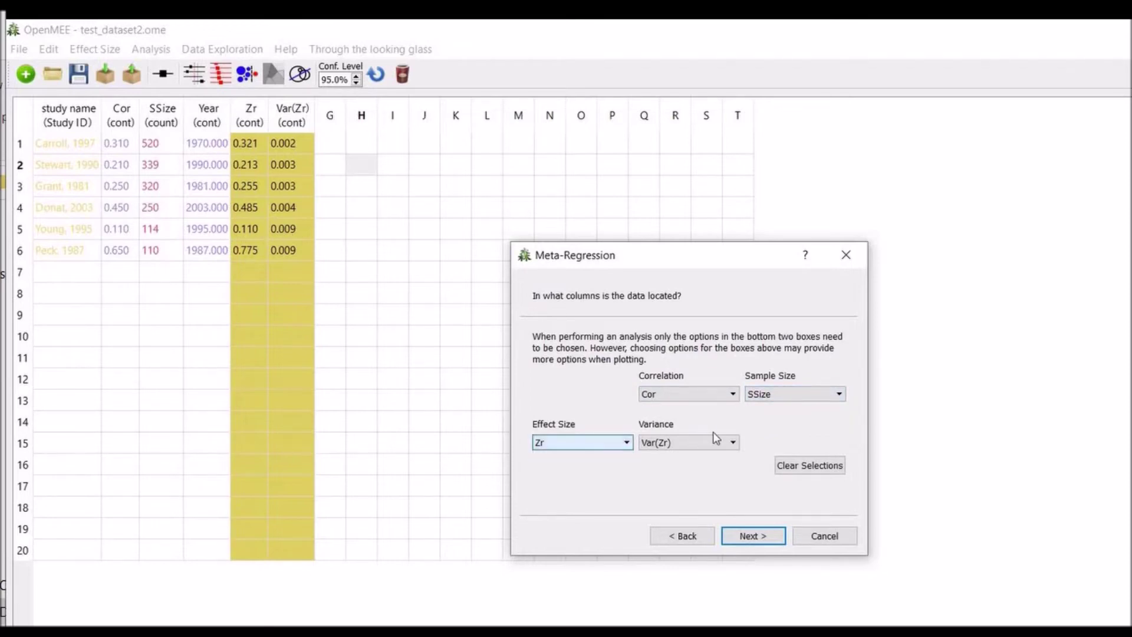
{"action": "left_click", "coordinate": [731, 449]}
{"action": "left_click", "coordinate": [730, 454]}
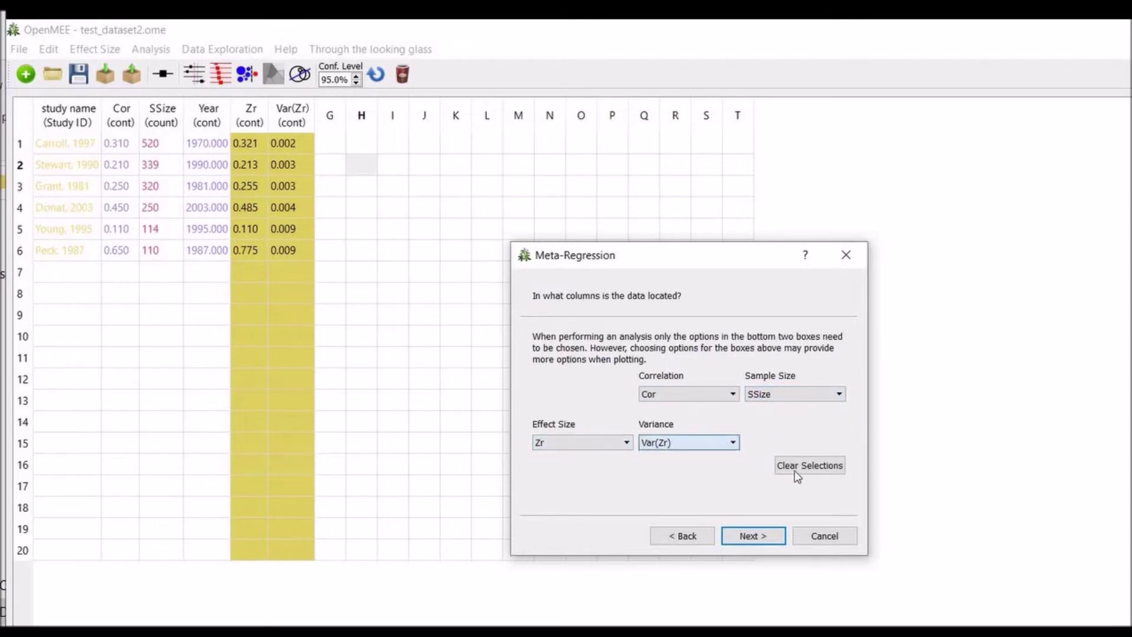
{"action": "left_click", "coordinate": [733, 538]}
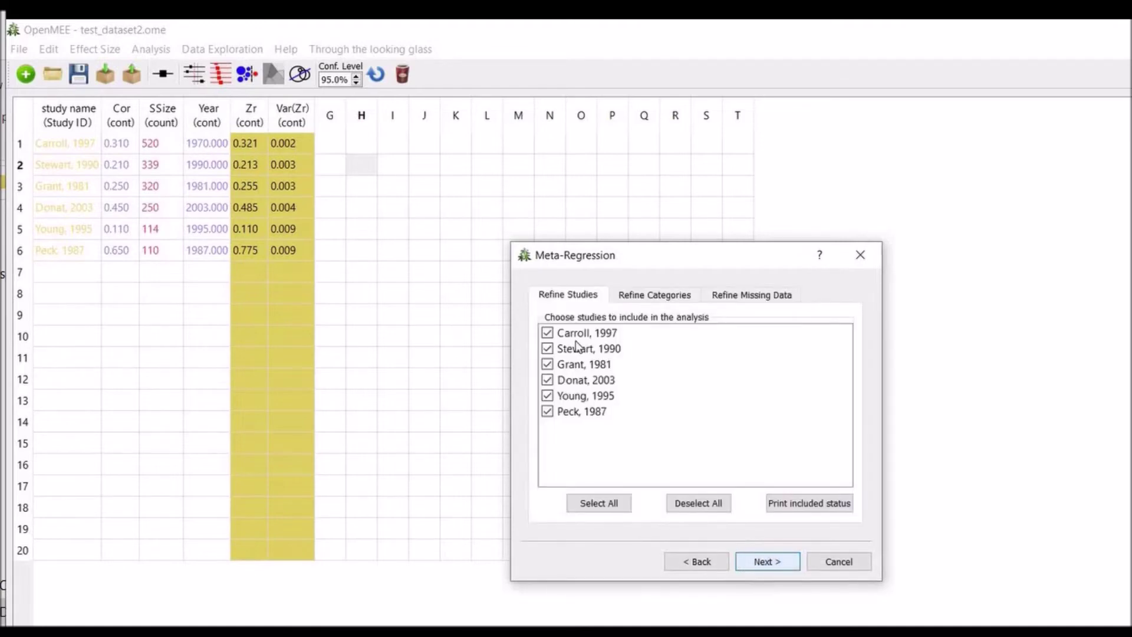
Toggle Carroll 1997 and Stewart 1990 off and back on, keeping all six studies.
{"action": "left_click", "coordinate": [548, 333]}
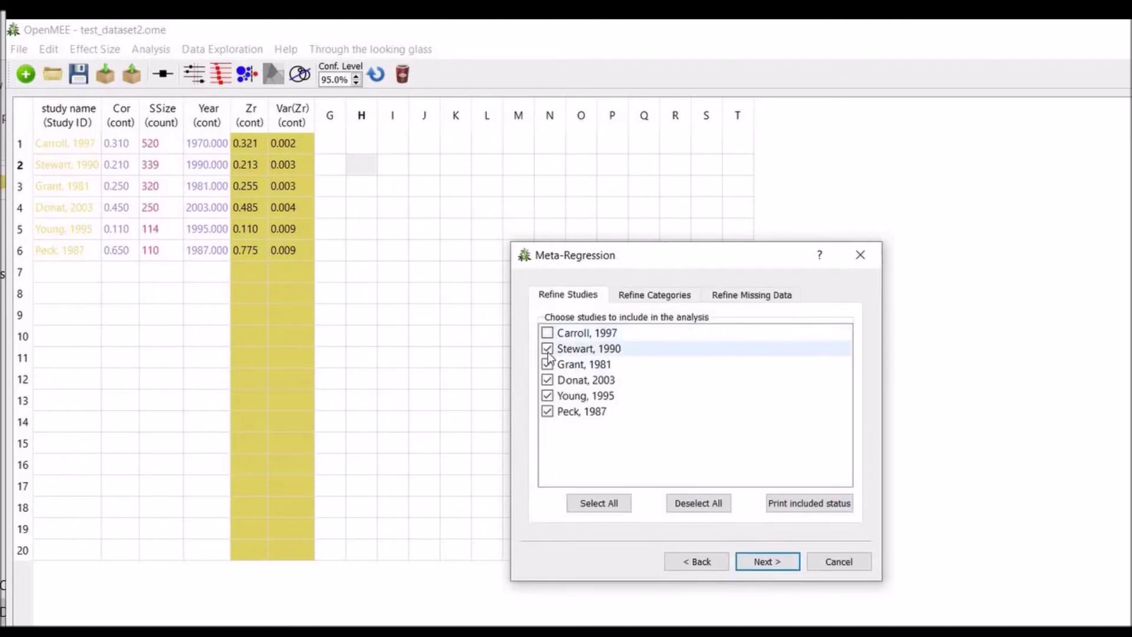
{"action": "left_click", "coordinate": [547, 348]}
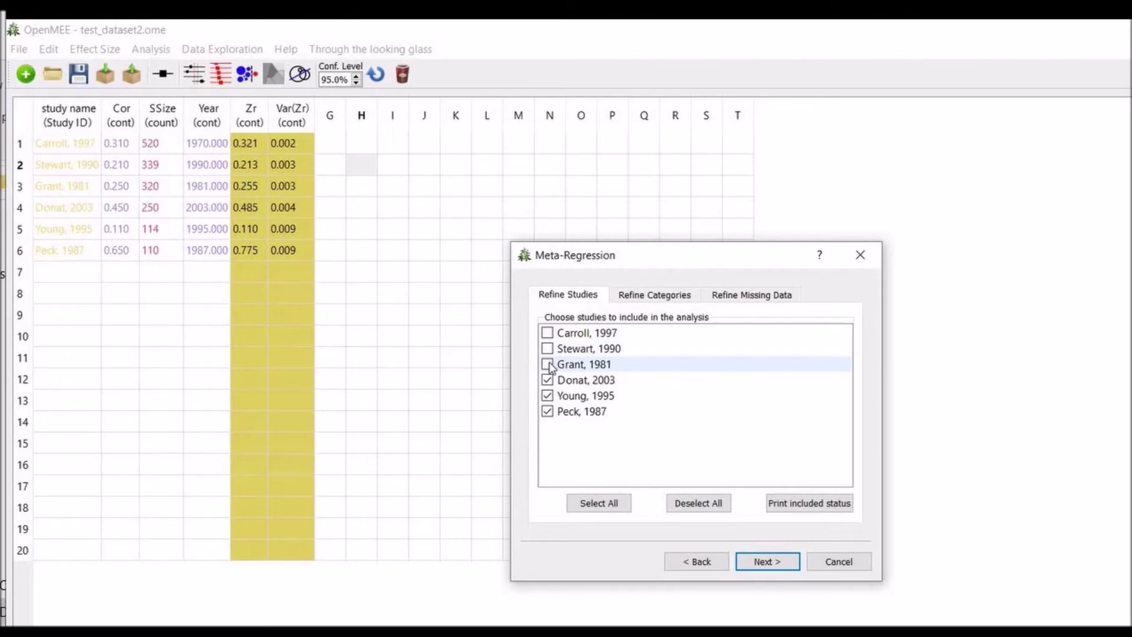
{"action": "left_click", "coordinate": [547, 348]}
{"action": "left_click", "coordinate": [548, 333]}
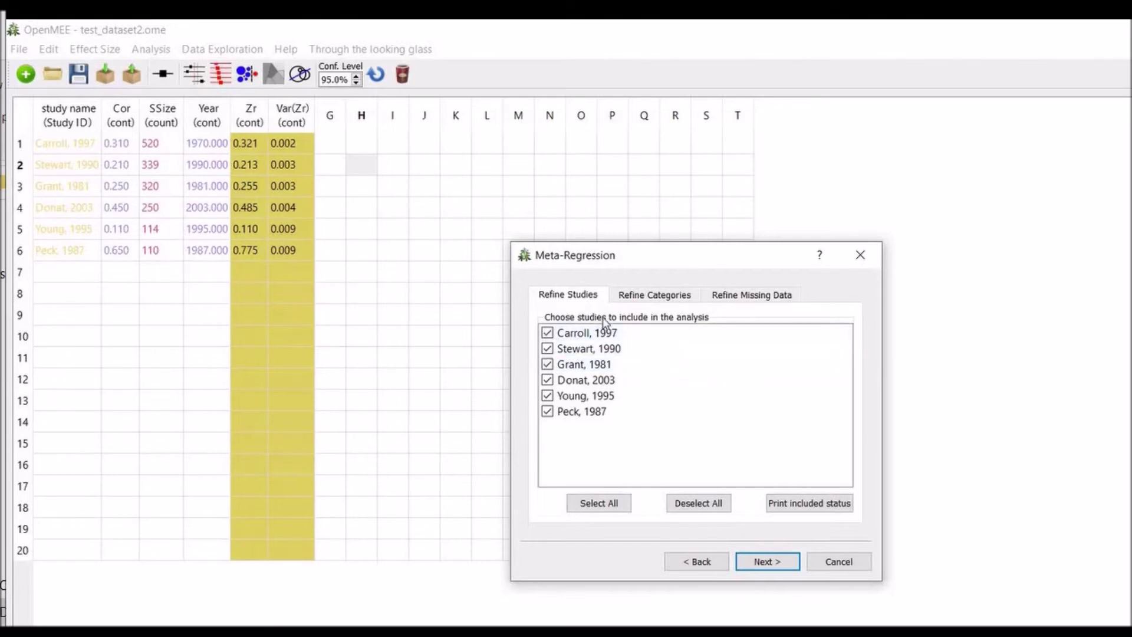
{"action": "left_click", "coordinate": [655, 296]}
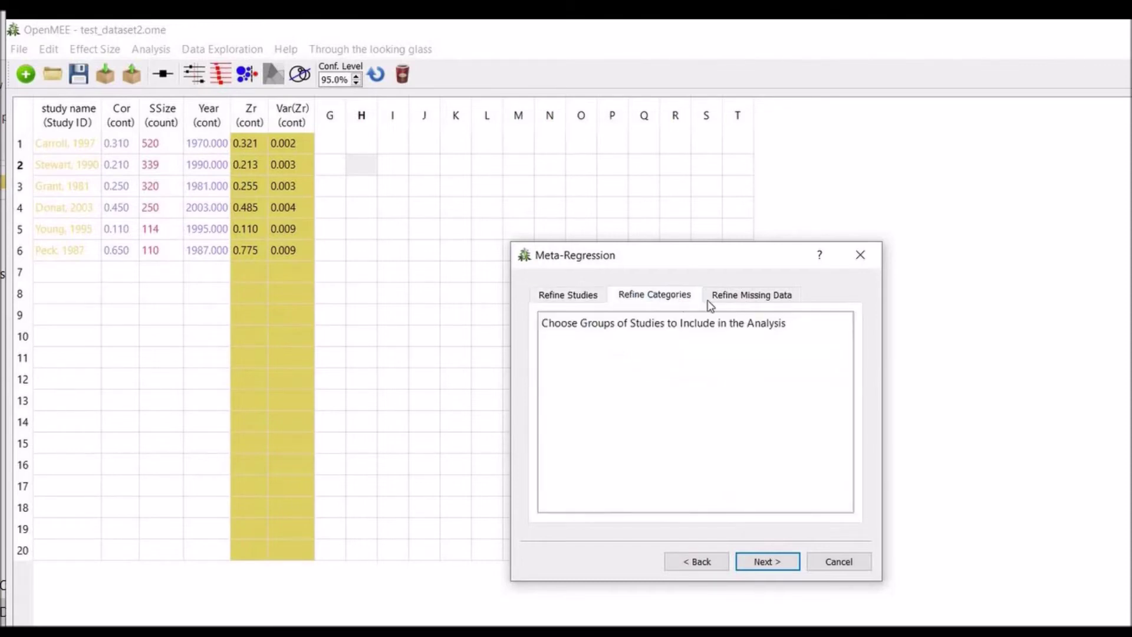
{"action": "left_click", "coordinate": [736, 299]}
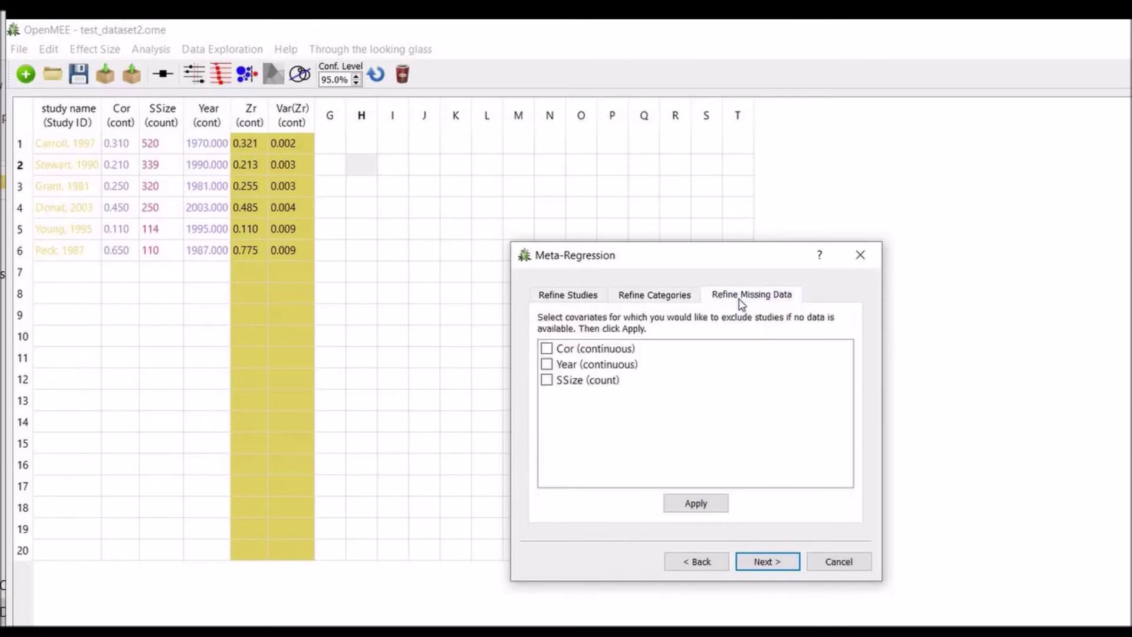
{"action": "left_click", "coordinate": [557, 300]}
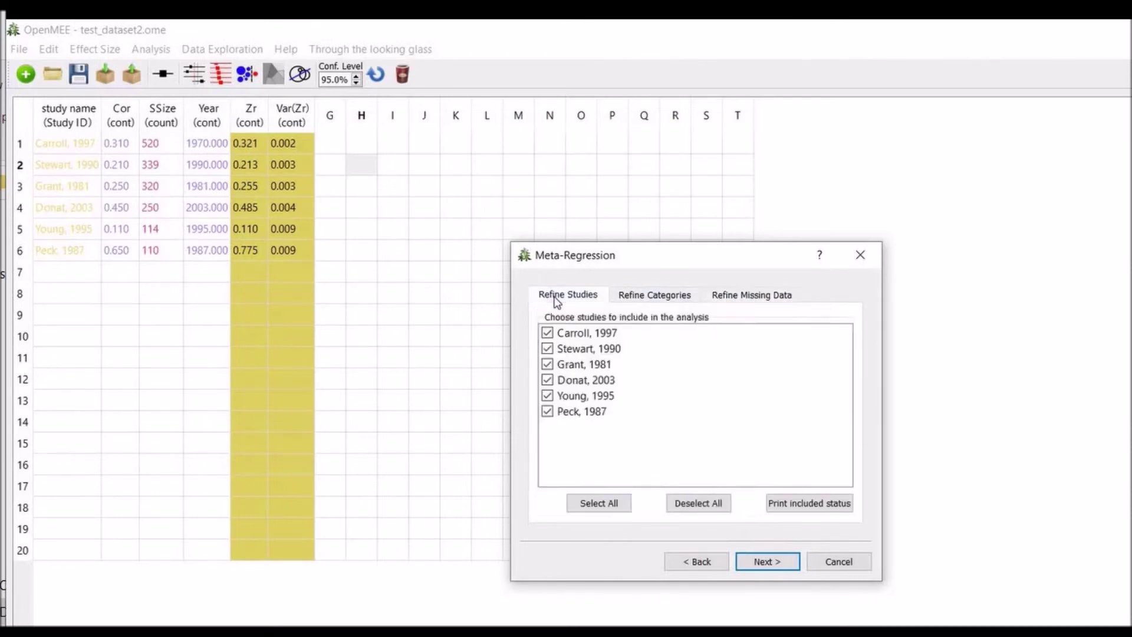
{"action": "left_click", "coordinate": [762, 562]}
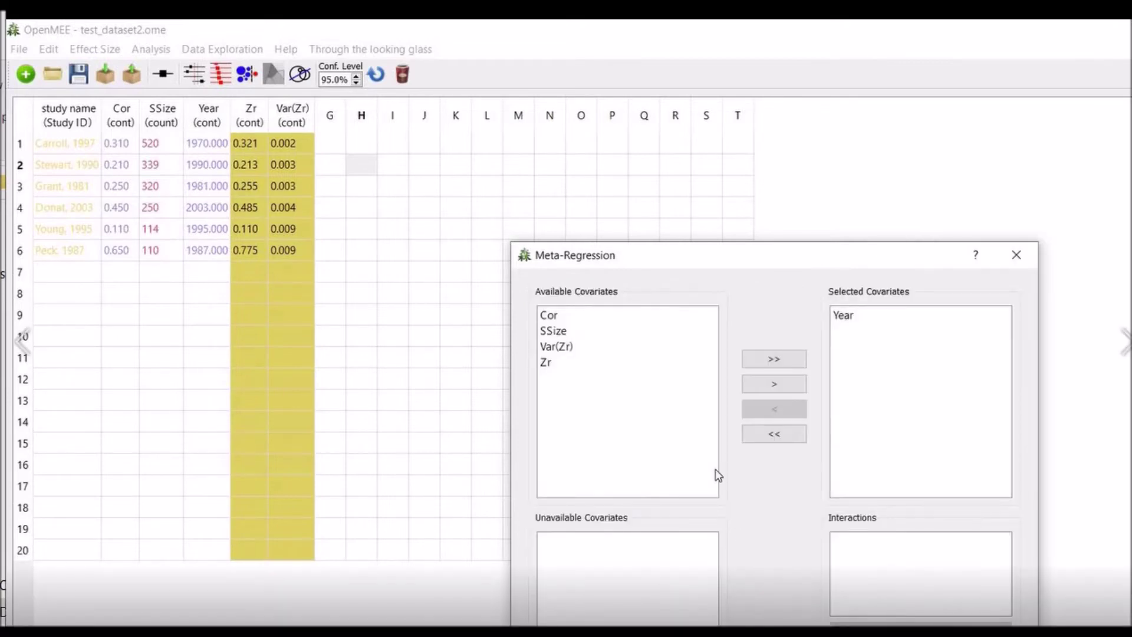
Clear all covariates and add Year as the only selected covariate.
{"action": "left_click", "coordinate": [775, 436]}
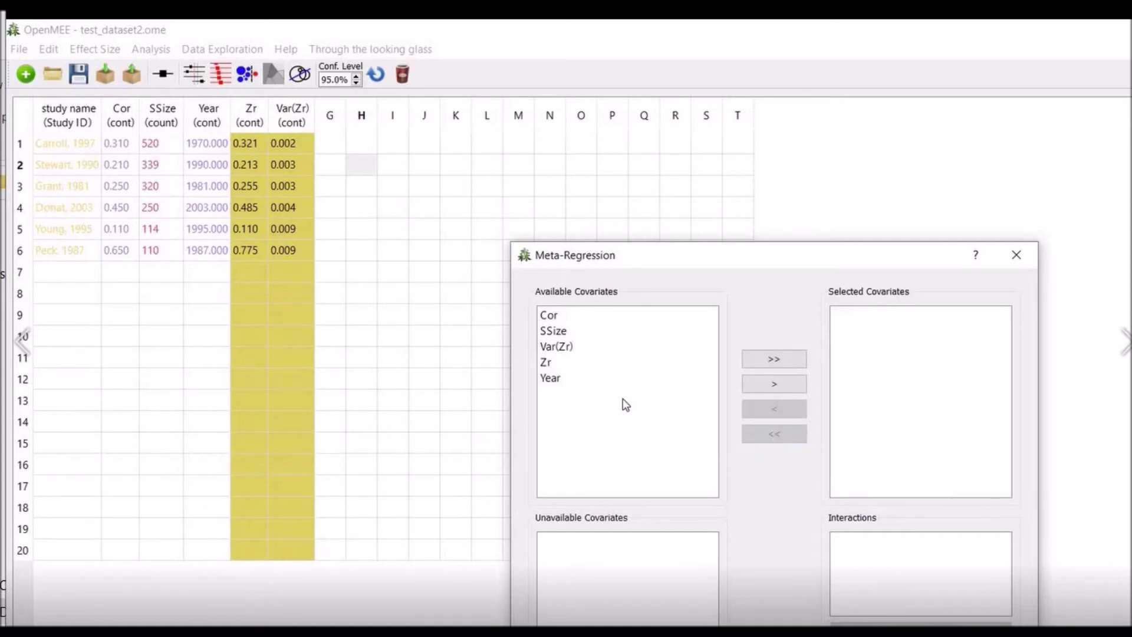
{"action": "left_click", "coordinate": [568, 377]}
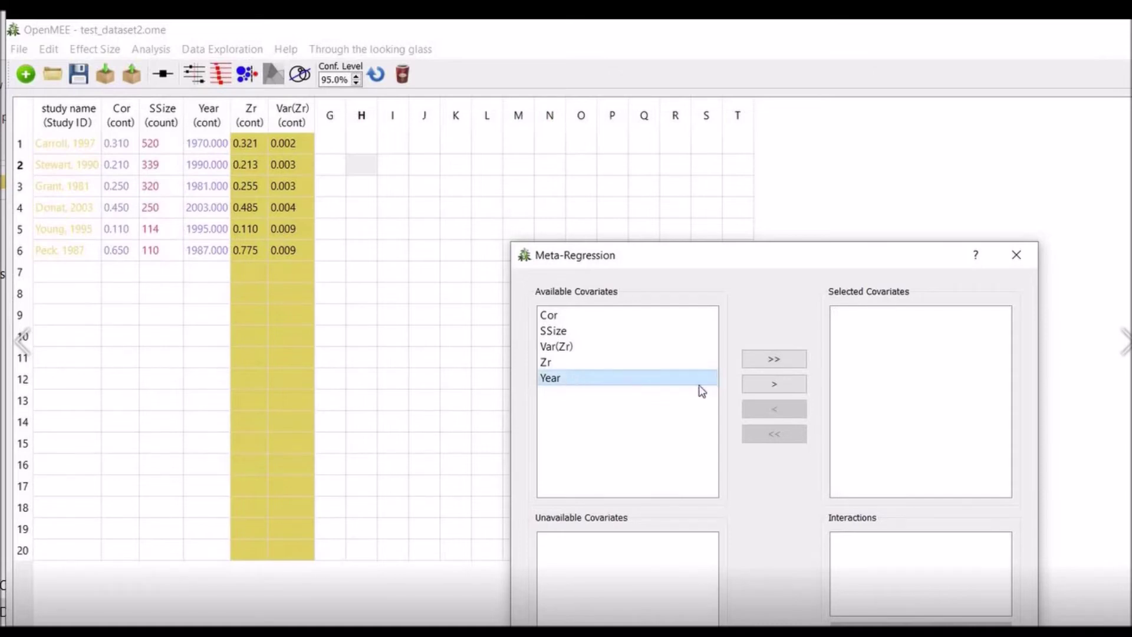
{"action": "left_click", "coordinate": [749, 387]}
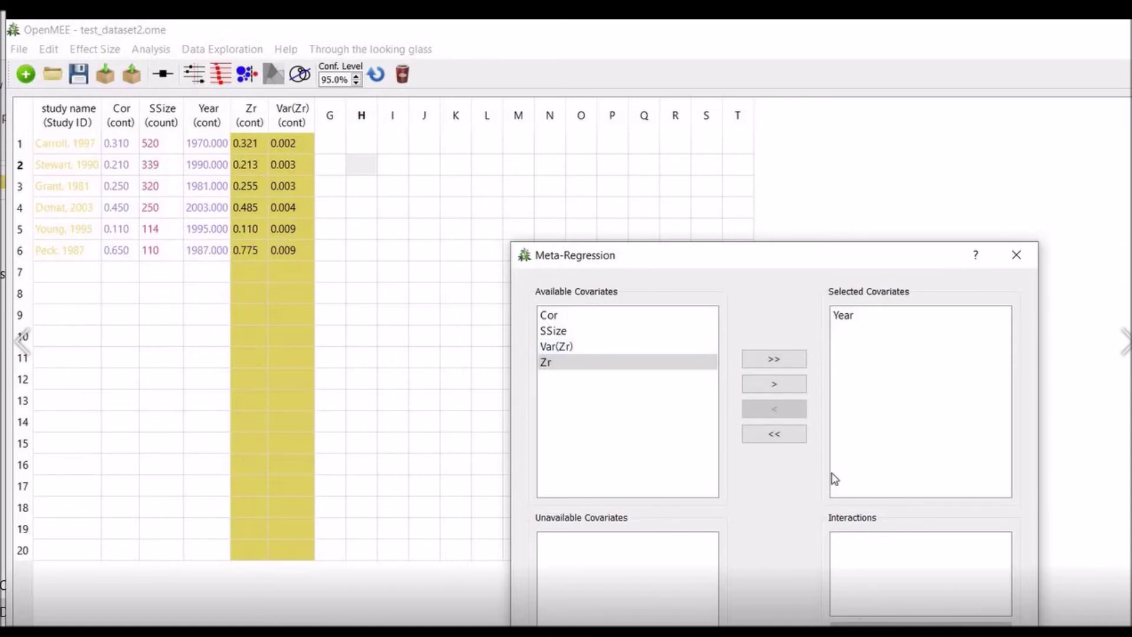
{"action": "left_click_drag", "start_coordinate": [759, 258], "coordinate": [727, 109]}
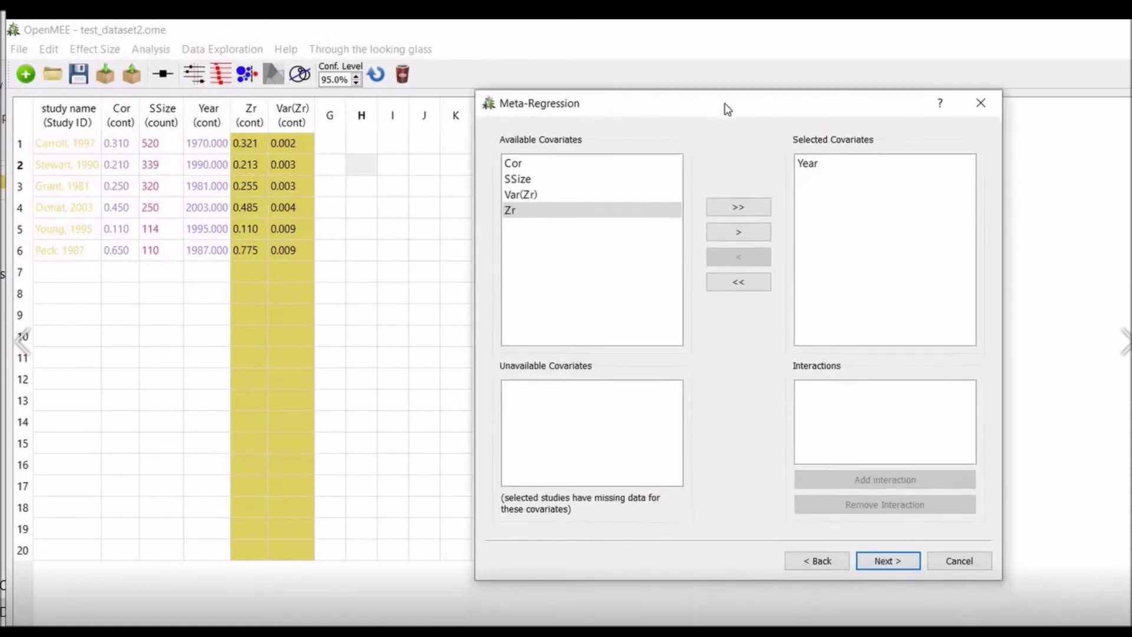
{"action": "left_click", "coordinate": [888, 560]}
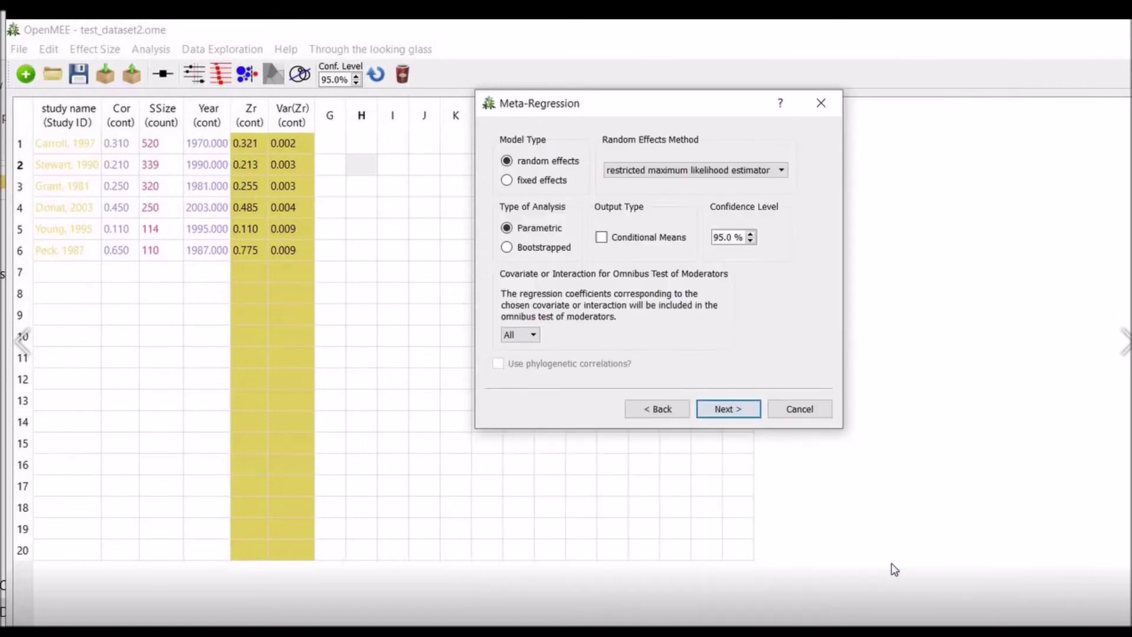
Choose a random-effects model with the restricted maximum likelihood estimator.
{"action": "left_click", "coordinate": [508, 181]}
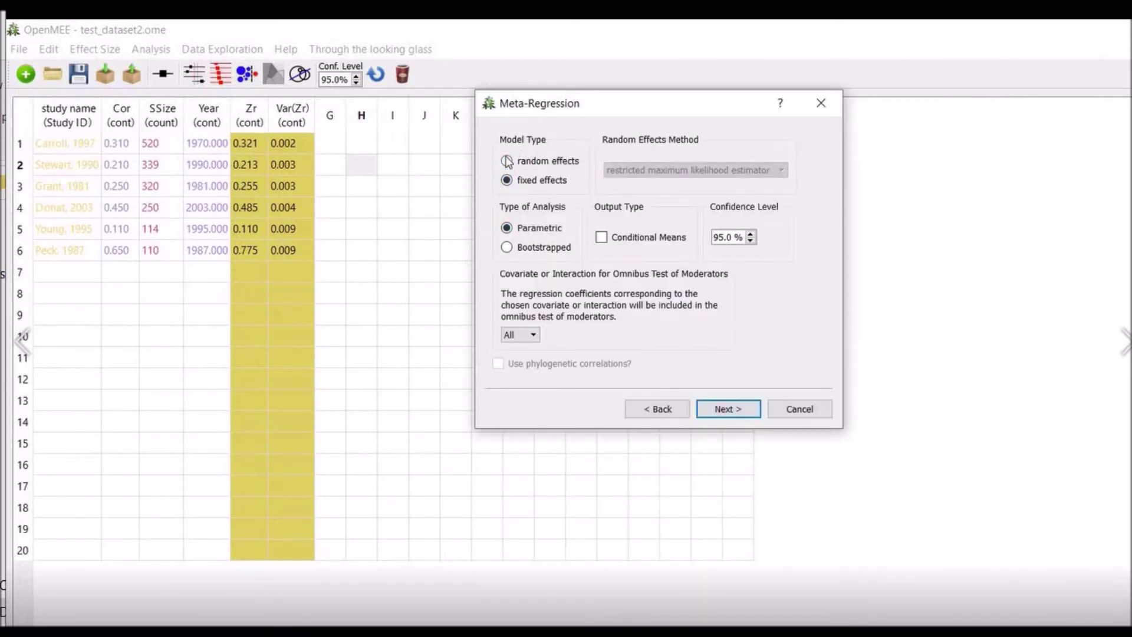
{"action": "left_click", "coordinate": [508, 162]}
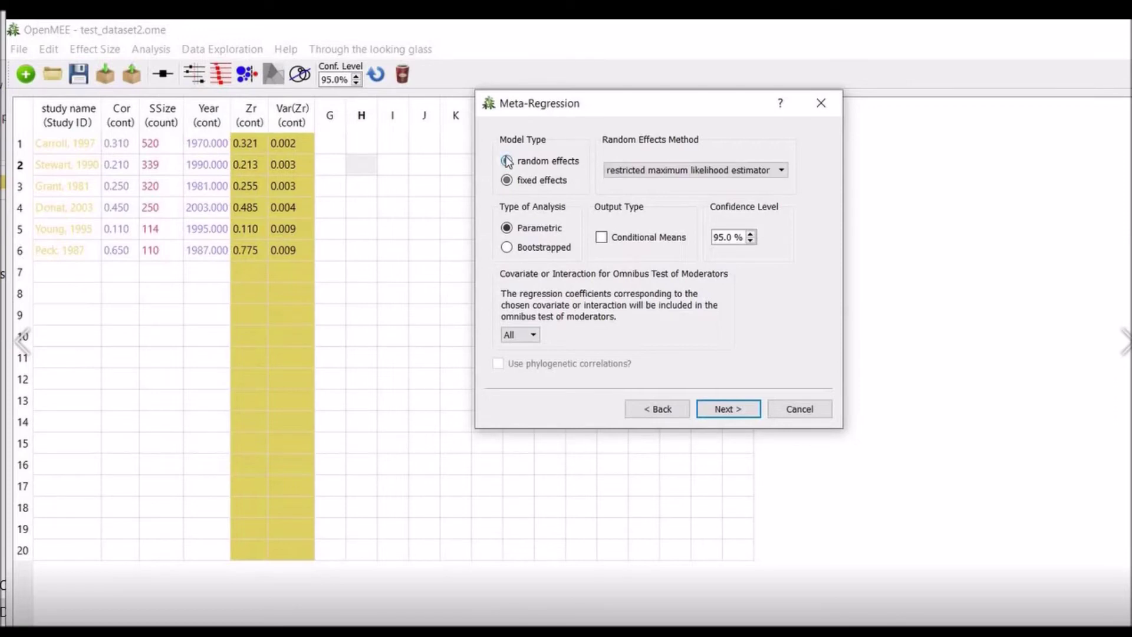
{"action": "left_click", "coordinate": [777, 175]}
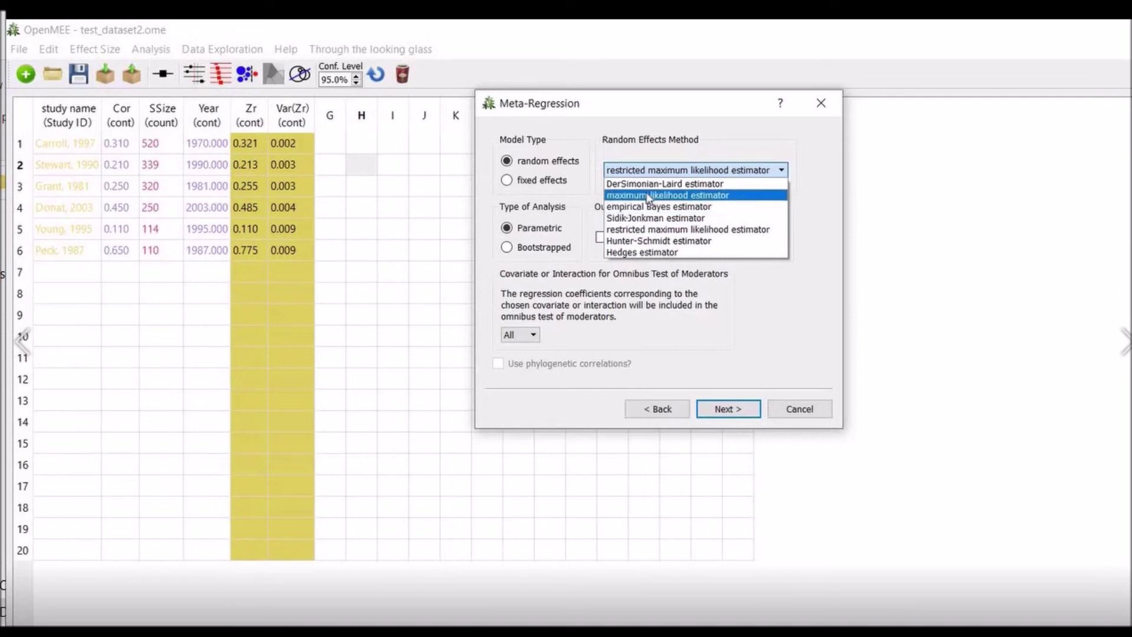
{"action": "left_click", "coordinate": [653, 232]}
{"action": "left_click", "coordinate": [693, 168]}
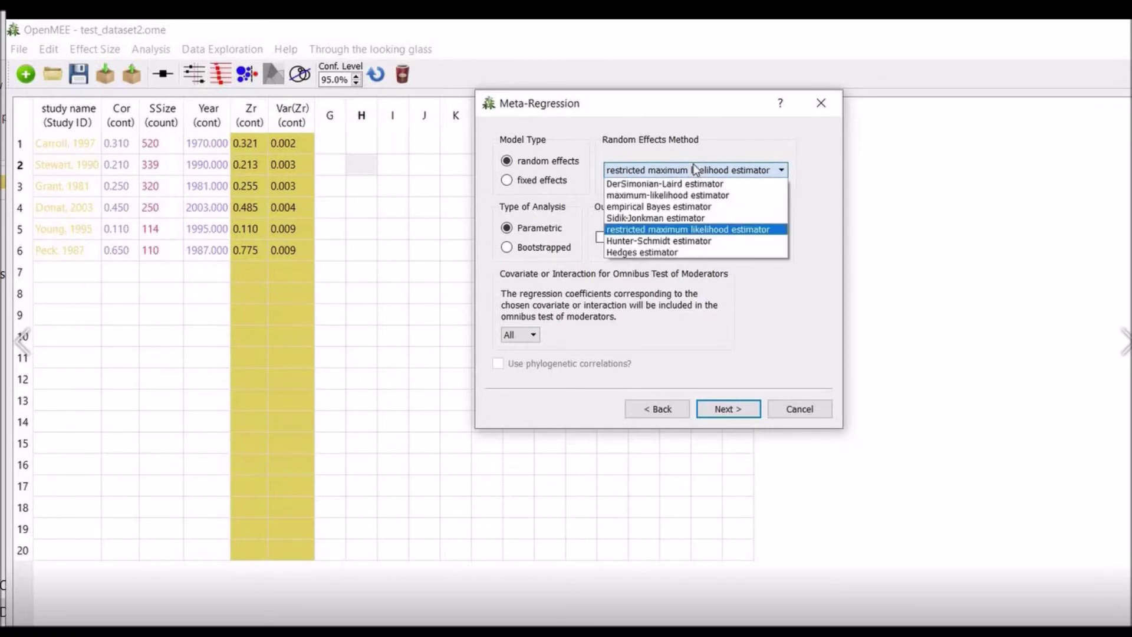
{"action": "left_click", "coordinate": [681, 231]}
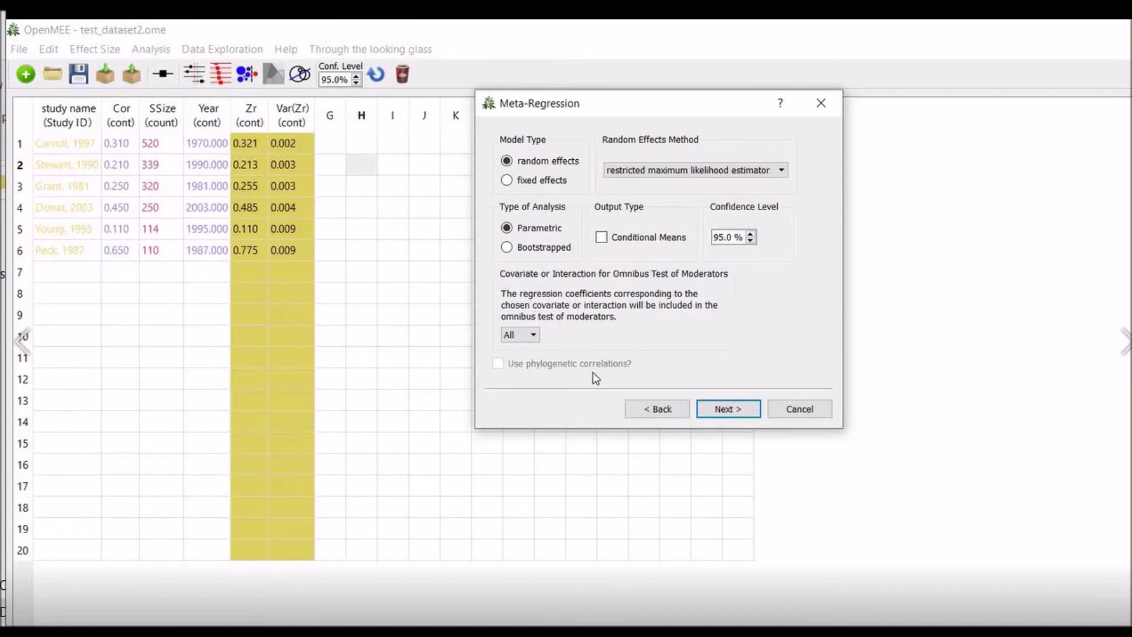
{"action": "left_click", "coordinate": [729, 409]}
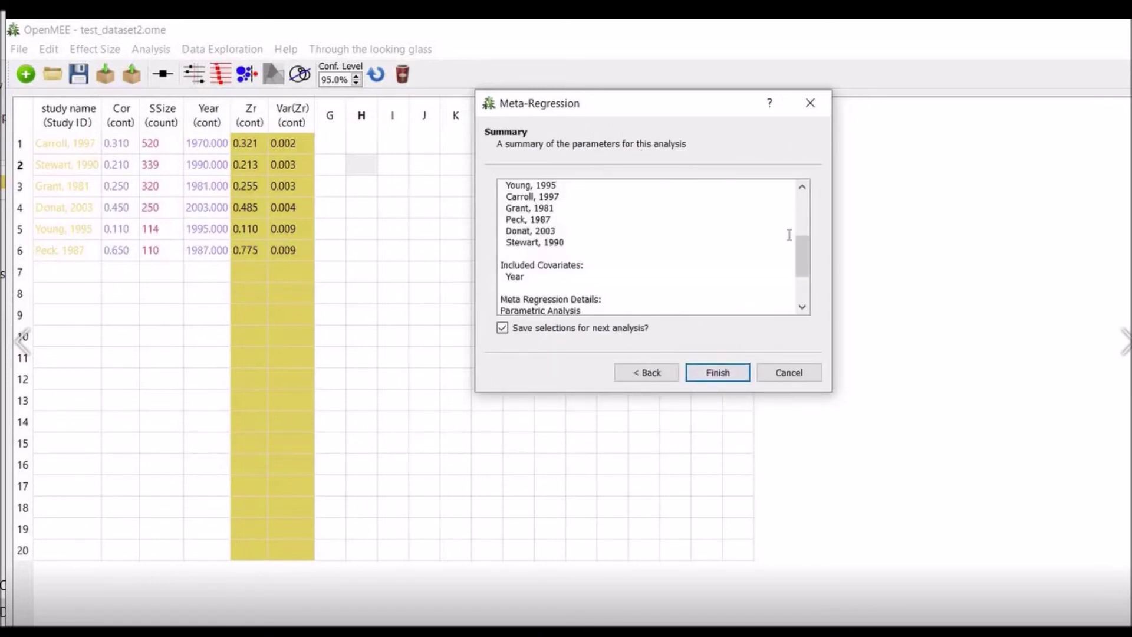
Scroll through the parameter summary and run the meta-regression.
{"action": "mouse_move", "coordinate": [800, 254]}
{"action": "left_mouse_down"}
{"action": "mouse_move", "coordinate": [799, 182]}
{"action": "mouse_move", "coordinate": [800, 276]}
{"action": "left_mouse_up"}
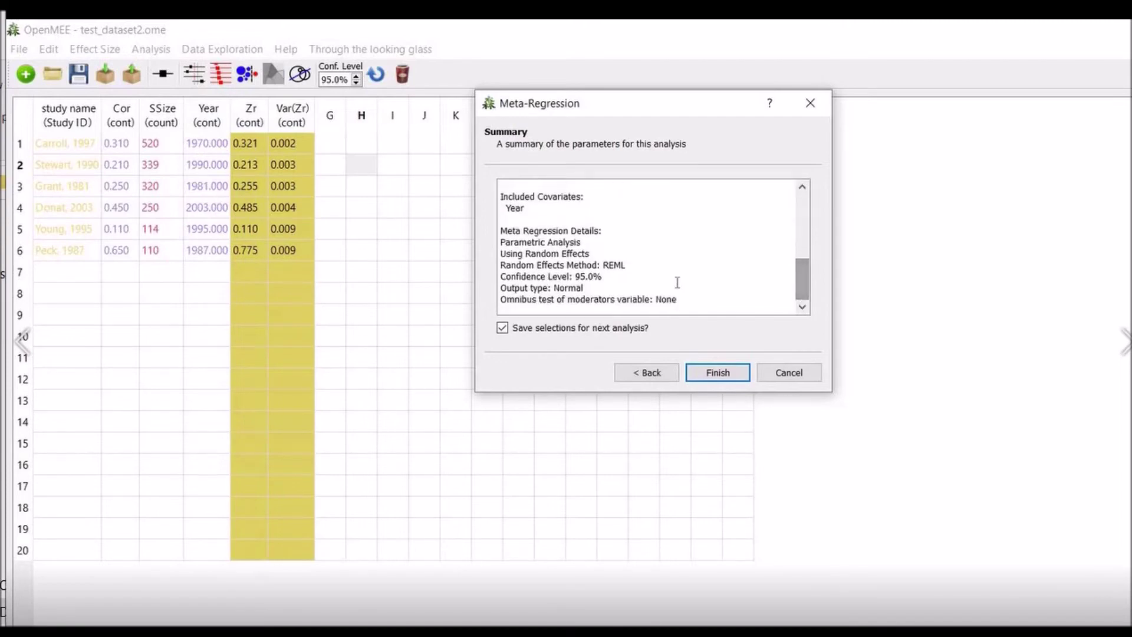
{"action": "left_click", "coordinate": [708, 372]}
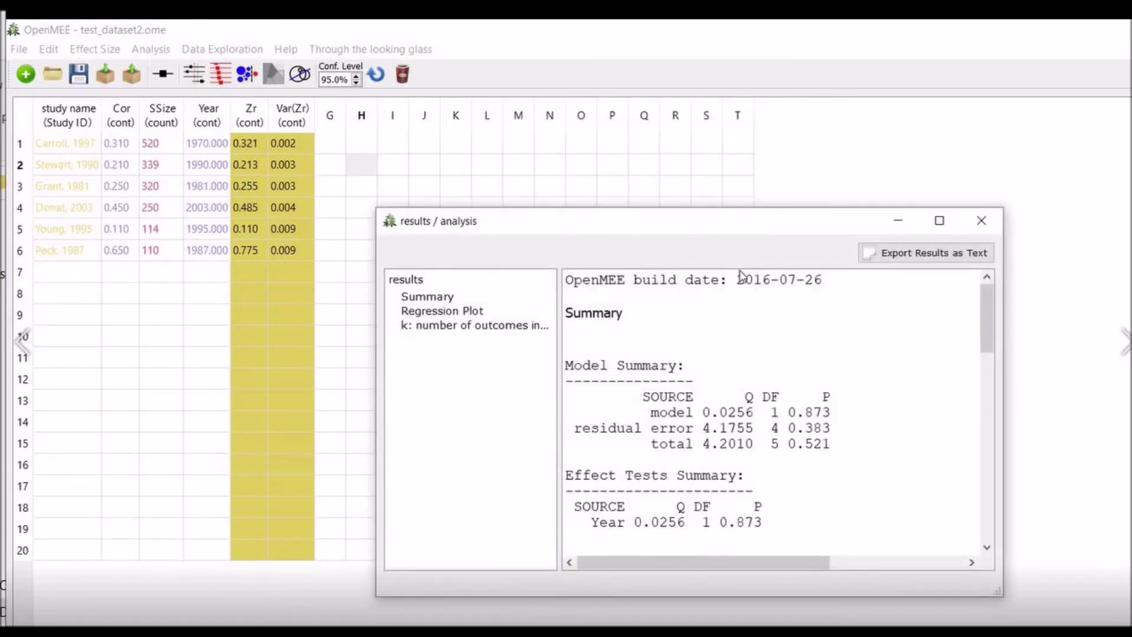
Maximize the meta-regression results window to full screen.
{"action": "double_click", "coordinate": [745, 230]}
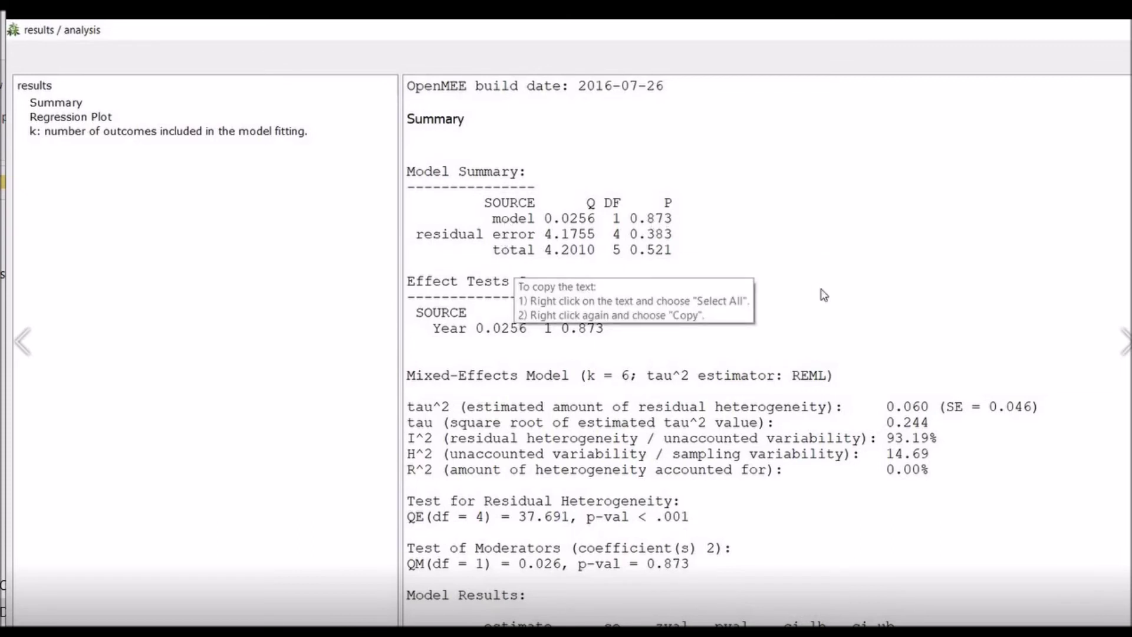
Scroll the results down to Model Results and the equation -2.766 + 0.002*Year.
{"action": "scroll", "coordinate": [720, 353], "scroll_direction": "down", "scroll_amount": 2}
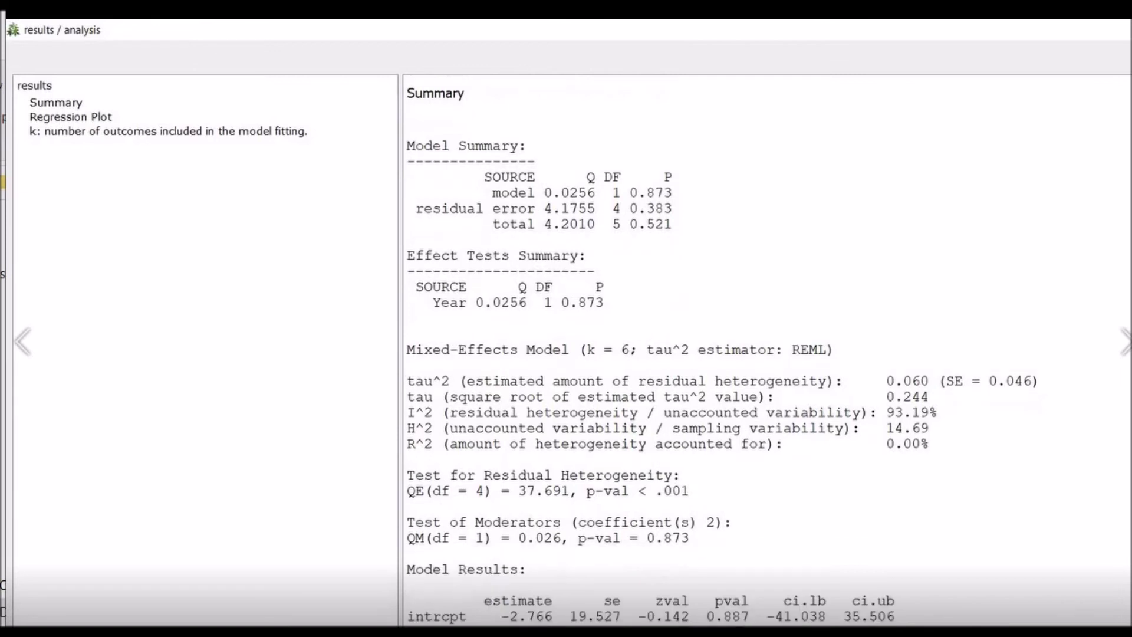
{"action": "scroll", "coordinate": [721, 354], "scroll_direction": "down", "scroll_amount": 1}
{"action": "scroll", "coordinate": [721, 354], "scroll_direction": "down", "scroll_amount": 2}
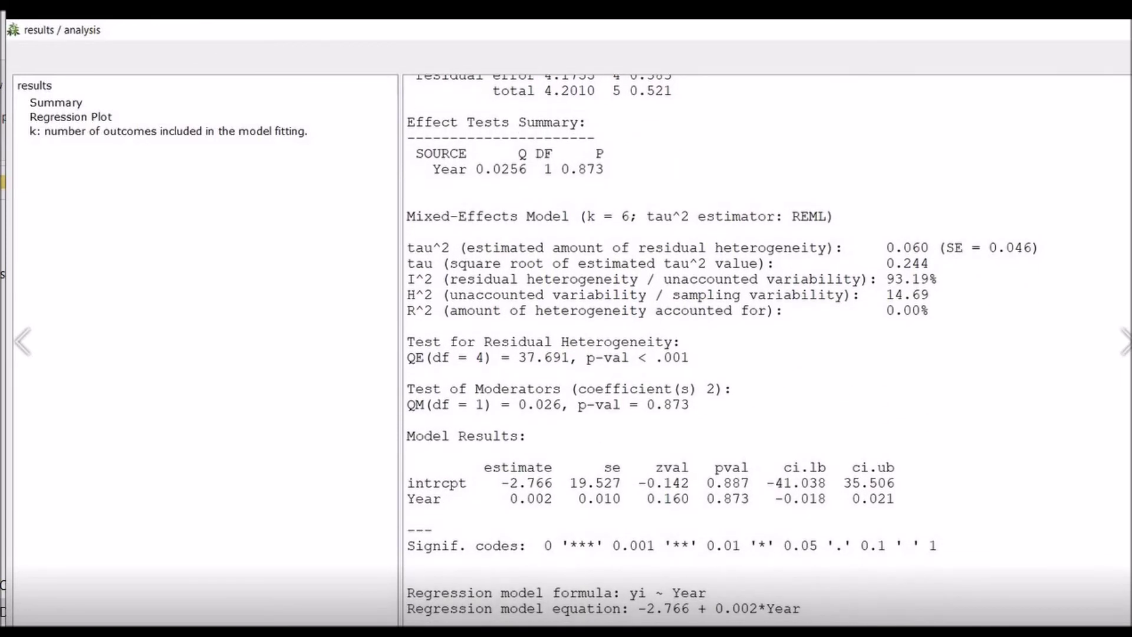
{"action": "scroll", "coordinate": [619, 274], "scroll_direction": "down", "scroll_amount": 1}
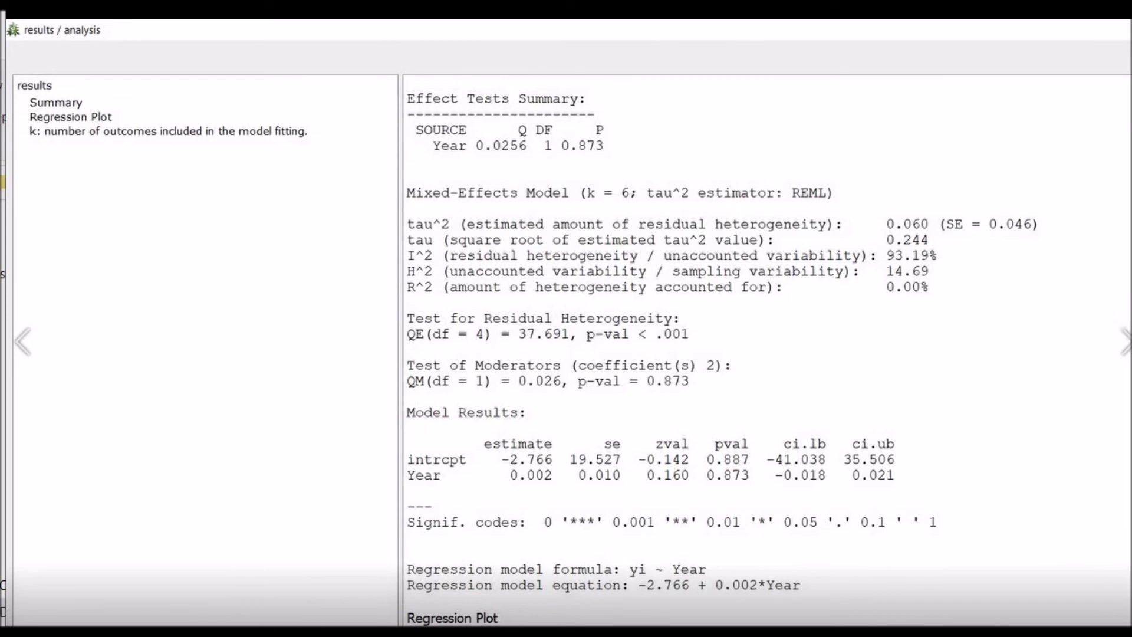
{"action": "scroll", "coordinate": [475, 121], "scroll_direction": "down", "scroll_amount": 4}
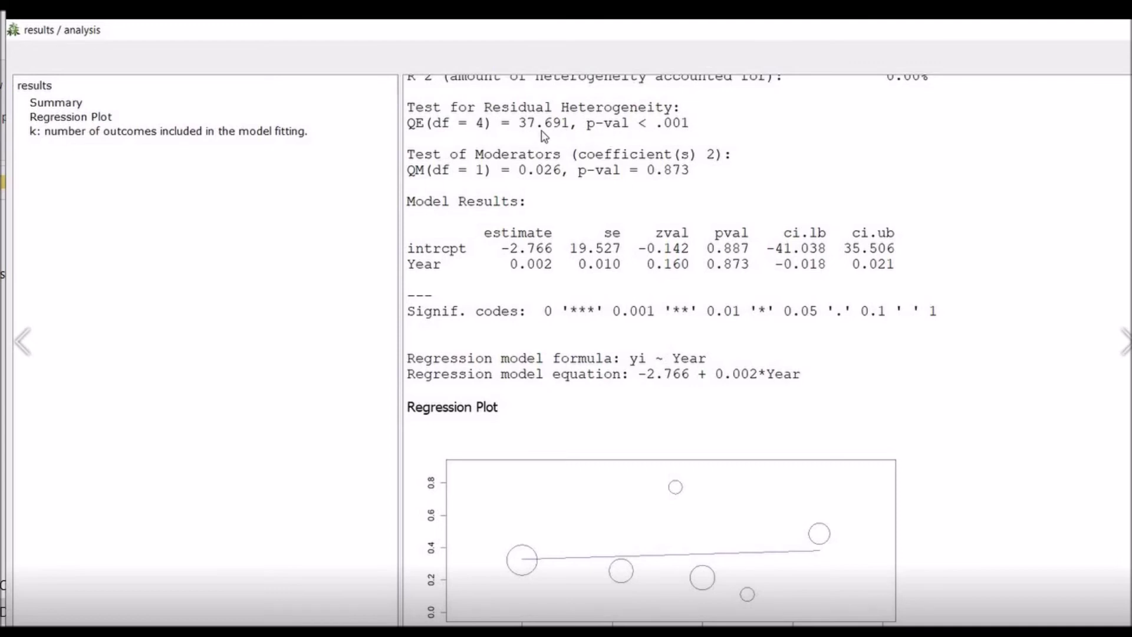
Scroll down to reveal the full regression plot of six studies against Year 1970–2010.
{"action": "mouse_move", "coordinate": [546, 134]}
{"action": "scroll", "coordinate": [671, 349], "scroll_direction": "down", "scroll_amount": 1}
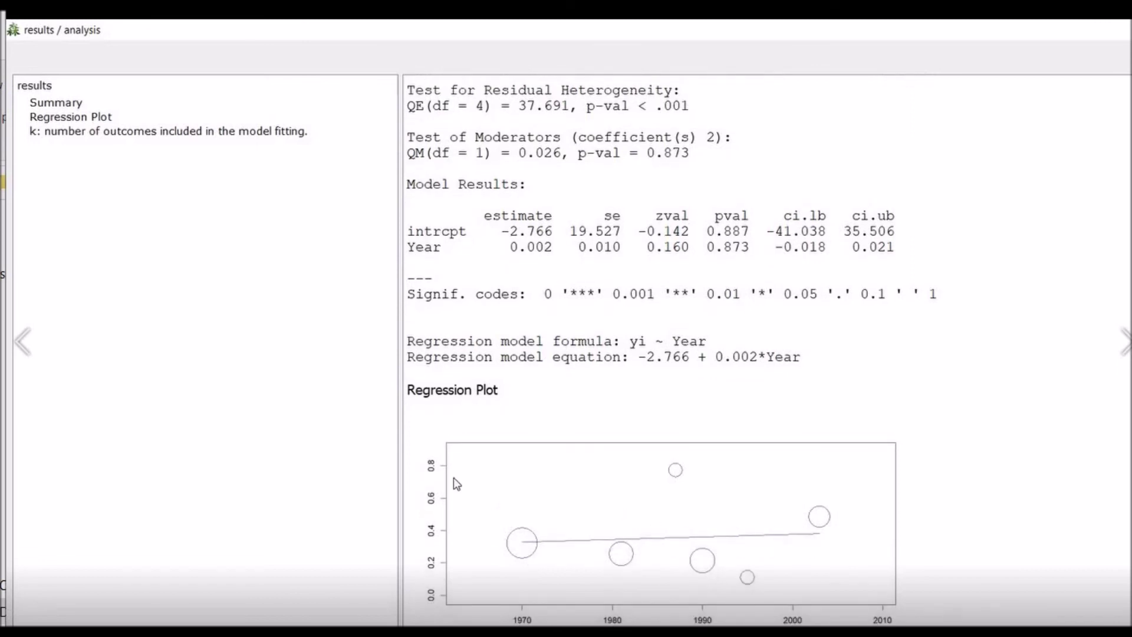